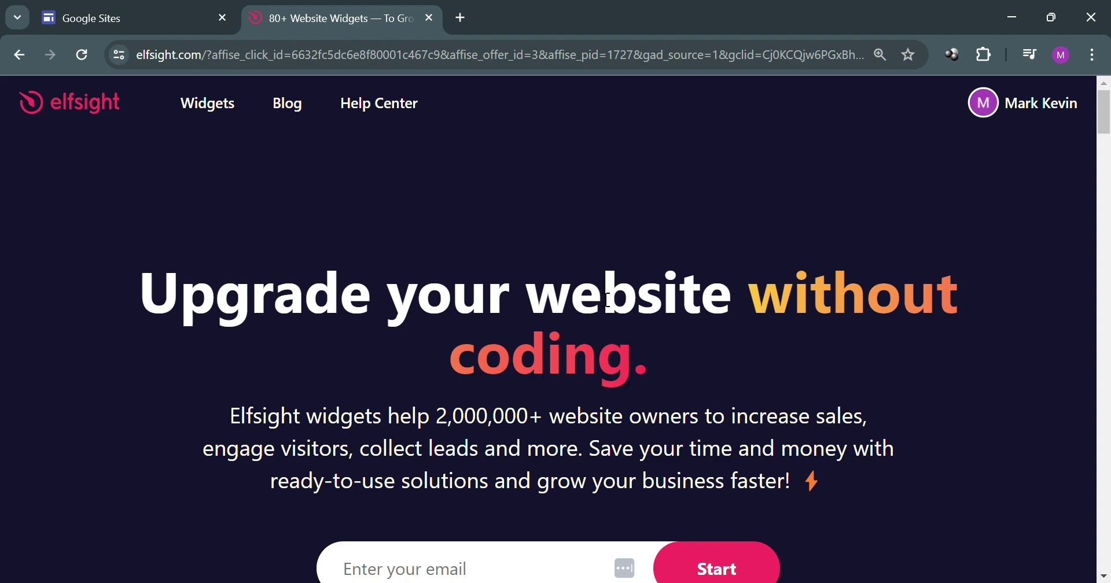
Step: Scroll down through the Elfsight homepage and back up to the top
scroll(507, 344, down, 5)
scroll(507, 343, down, 10)
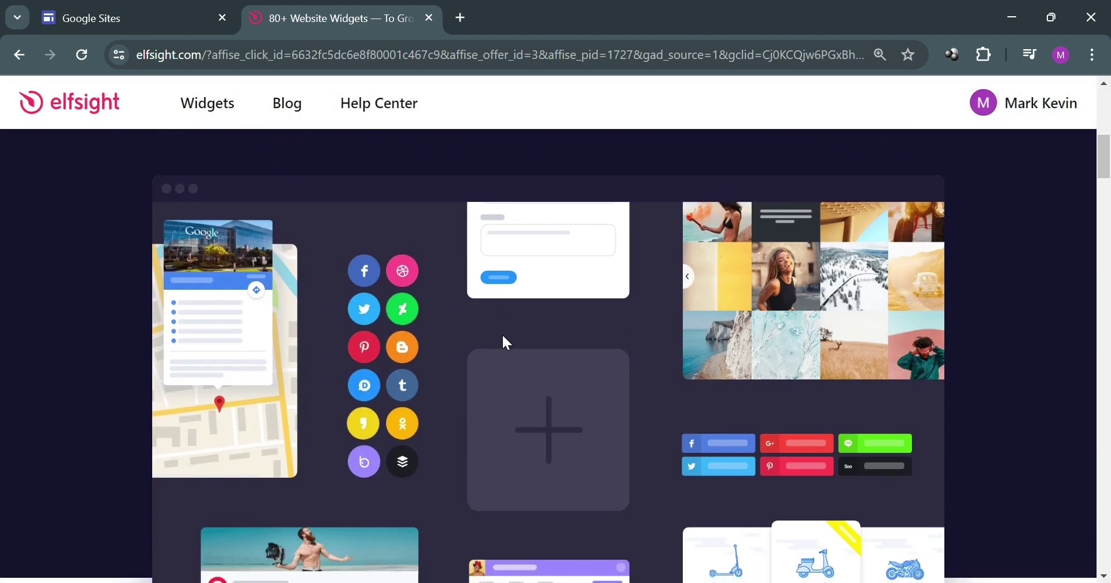
scroll(507, 344, down, 10)
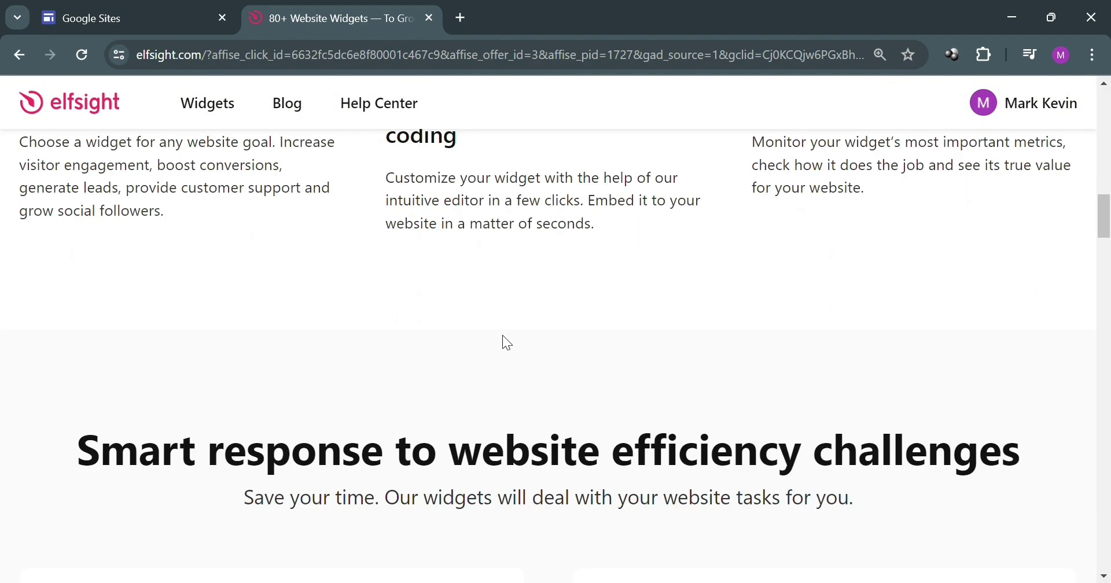
scroll(507, 343, down, 4)
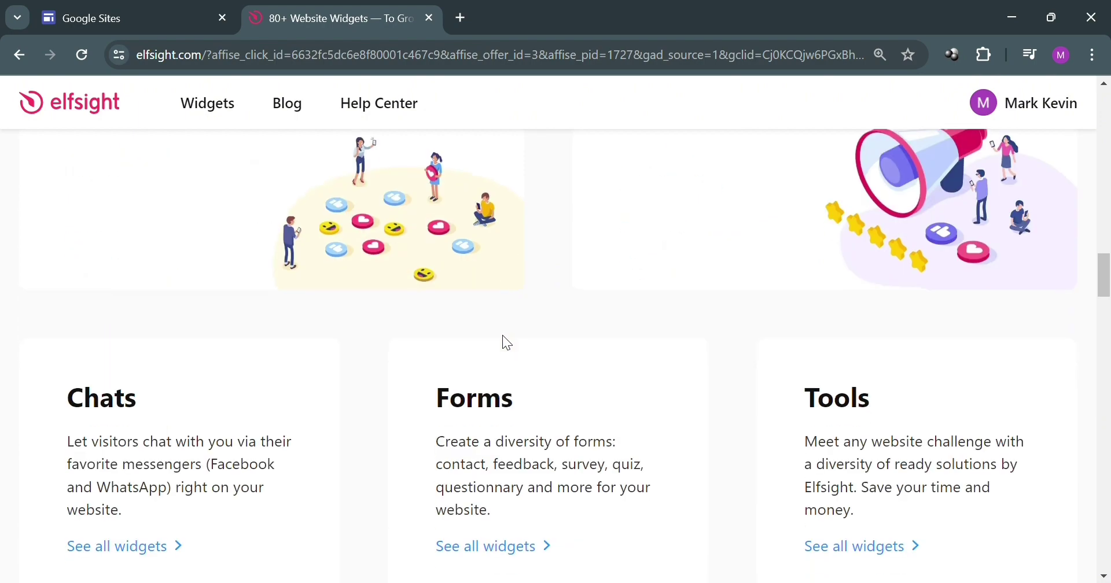
scroll(506, 343, down, 3)
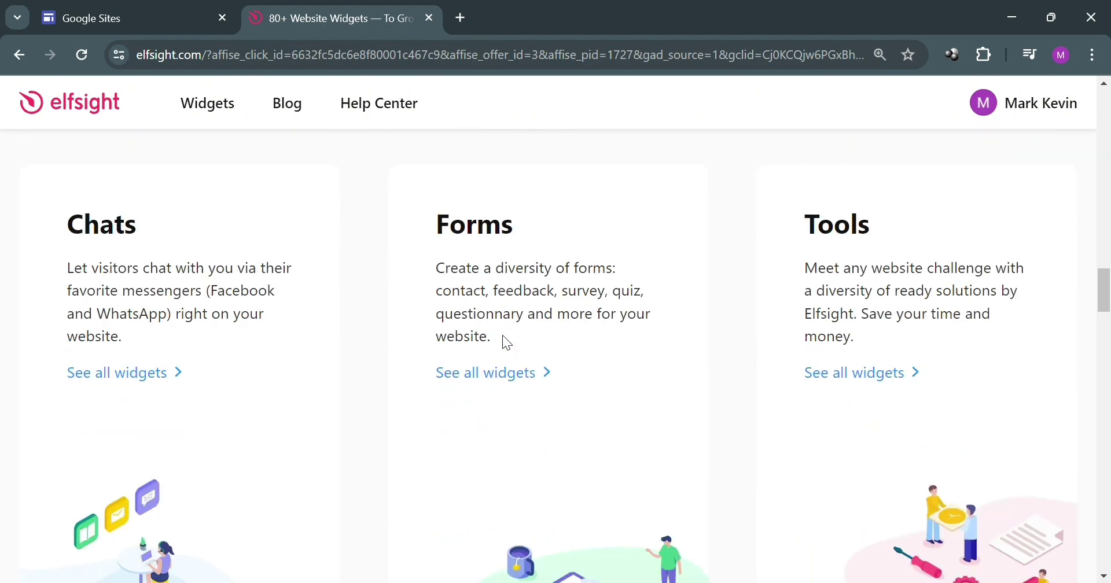
scroll(506, 344, down, 6)
scroll(503, 341, down, 15)
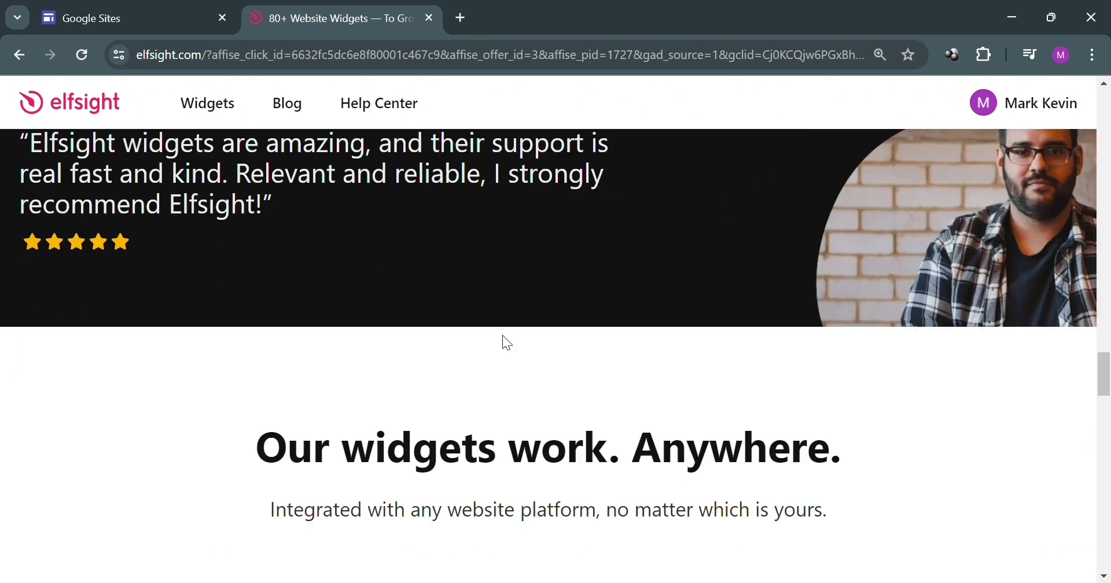
scroll(504, 339, down, 15)
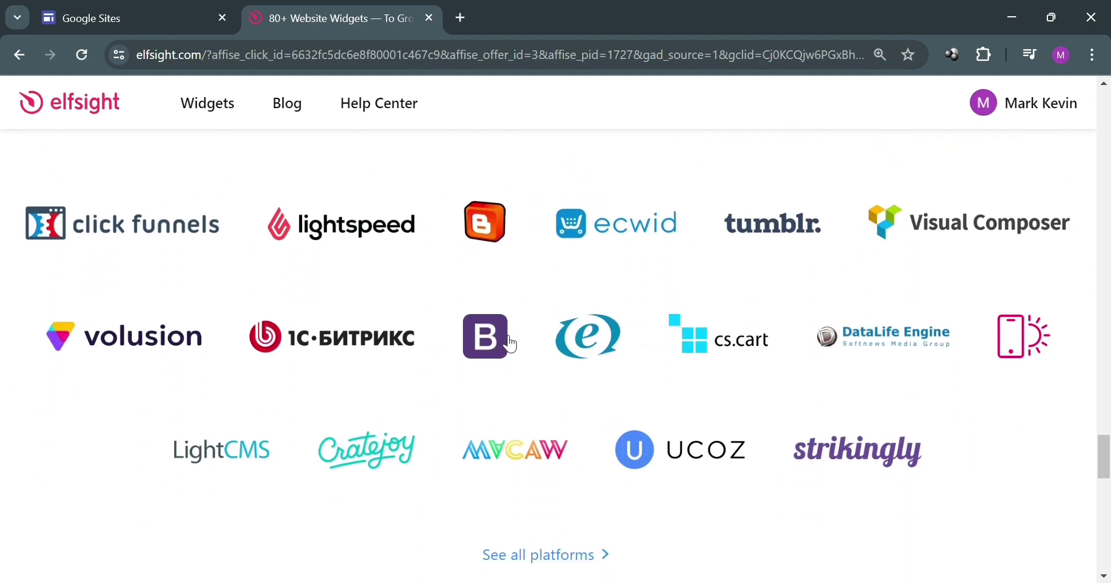
scroll(509, 344, down, 8)
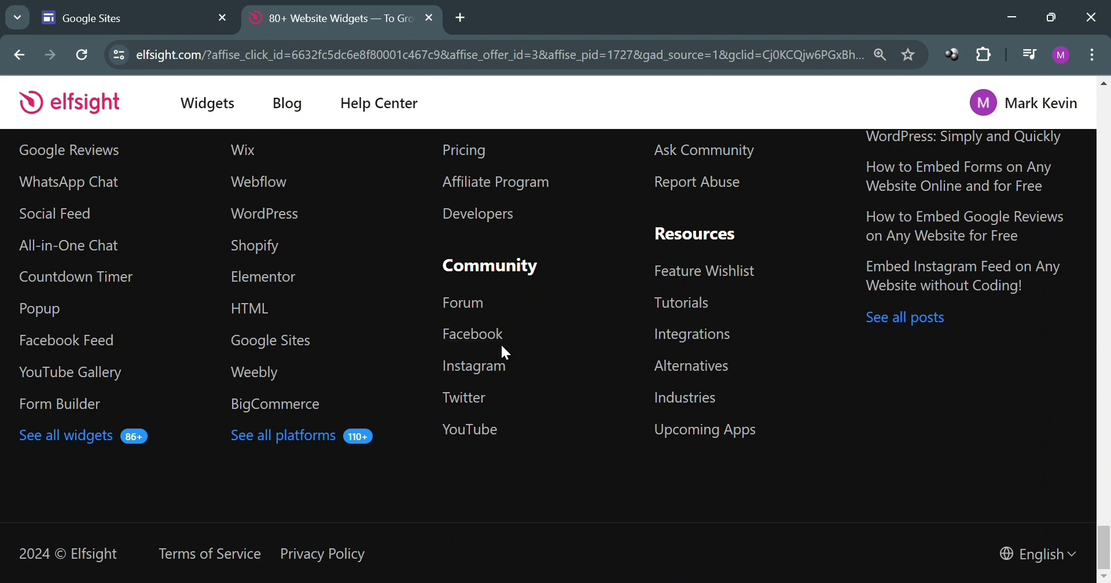
scroll(501, 346, up, 20)
scroll(515, 347, up, 5)
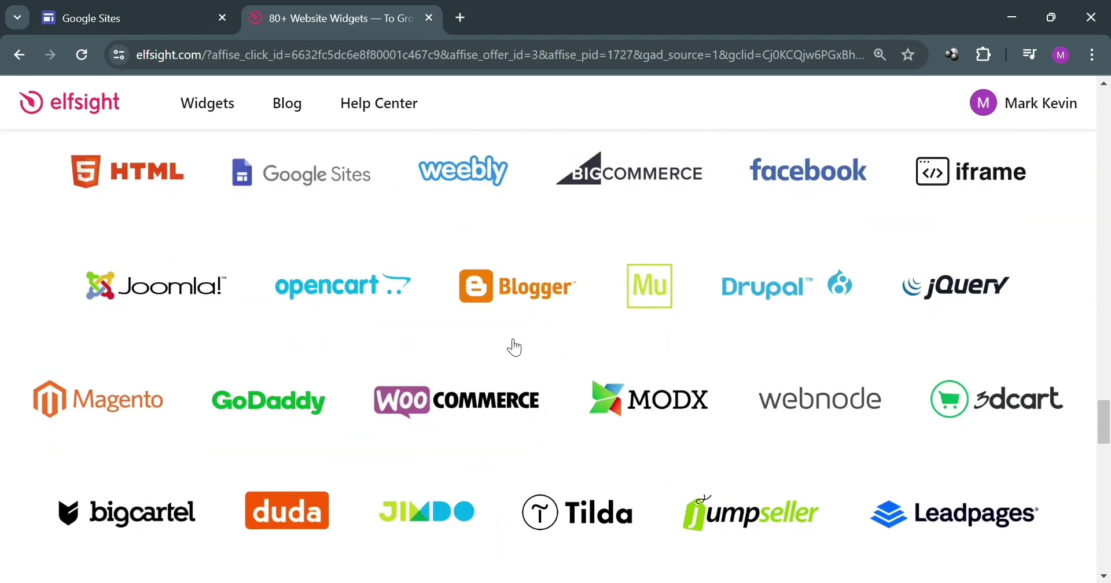
scroll(507, 341, up, 15)
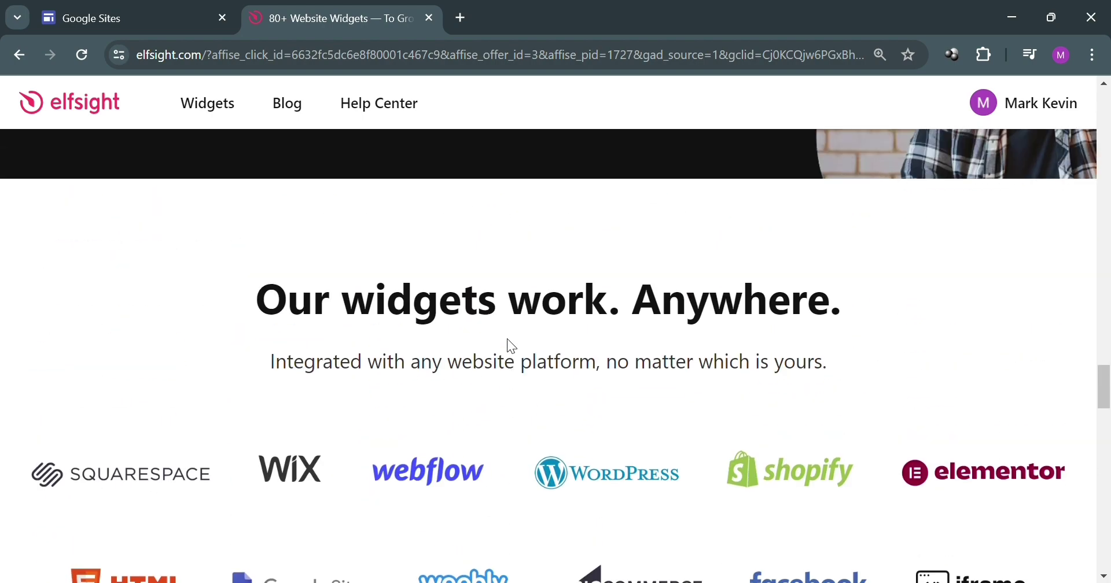
scroll(509, 346, up, 20)
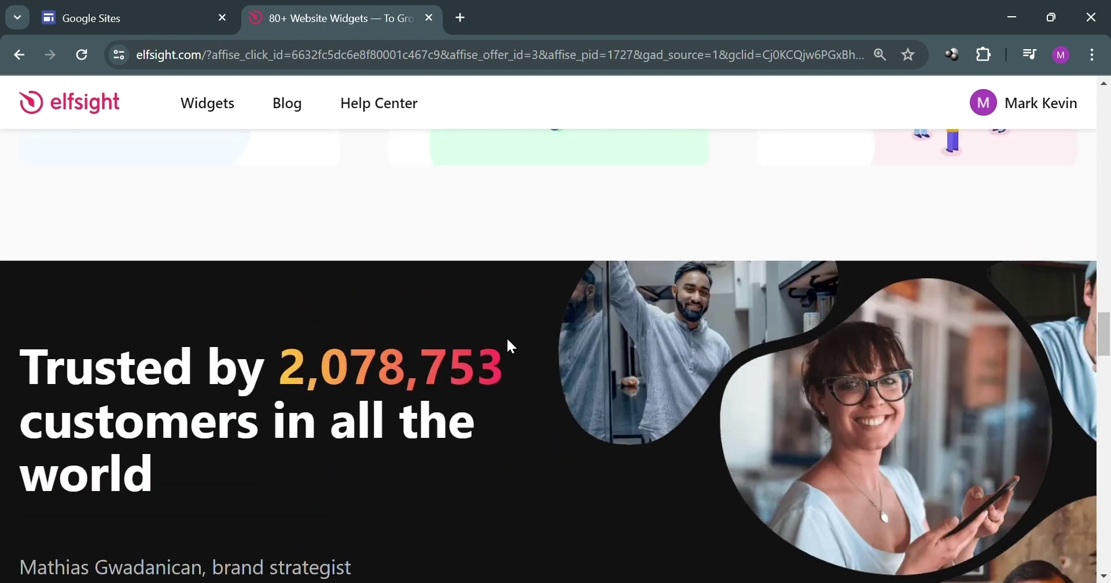
scroll(505, 348, up, 10)
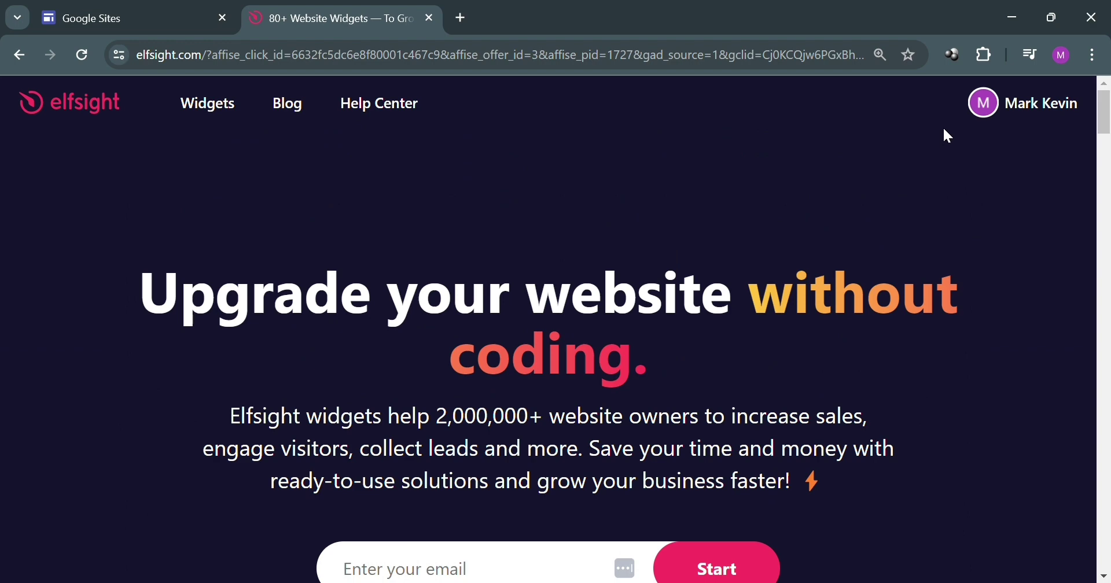
scroll(245, 289, down, 5)
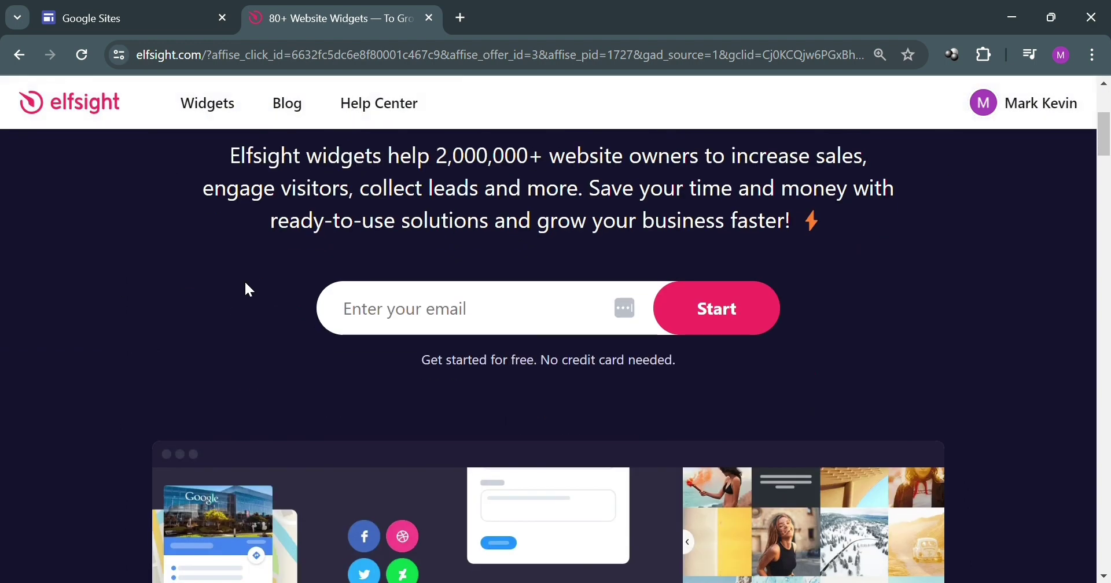
scroll(313, 275, up, 5)
Step: Open the full Widgets catalogue page from the header
mouse_move(228, 119)
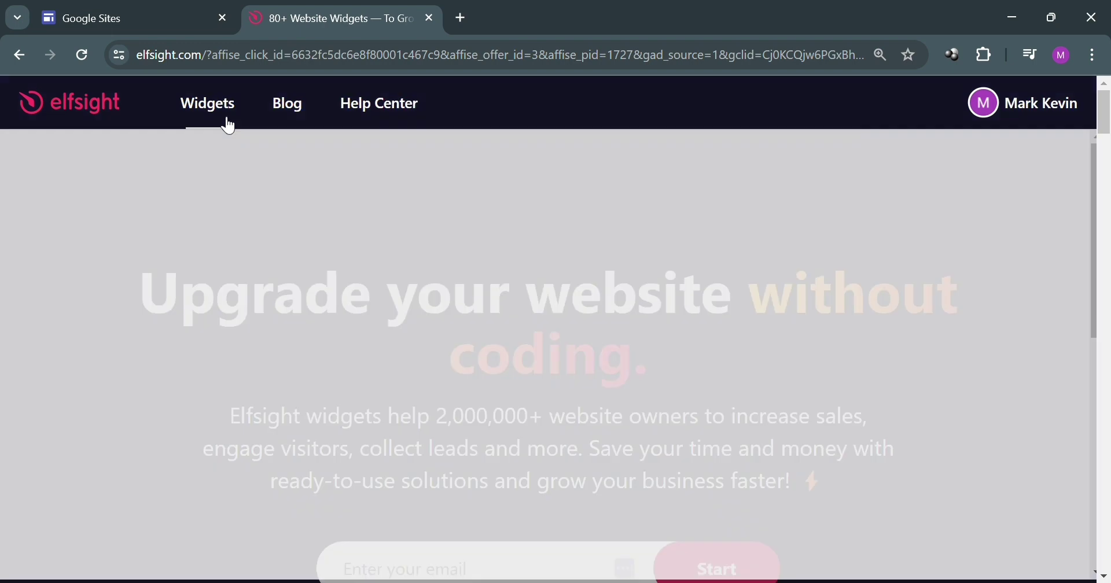
click(225, 119)
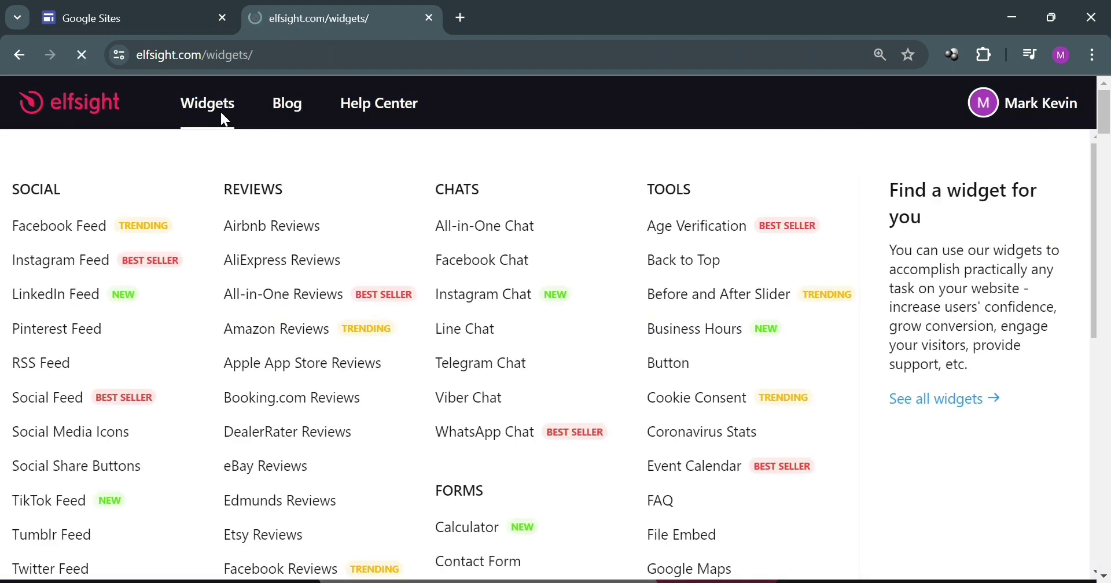
mouse_move(224, 120)
scroll(338, 267, down, 4)
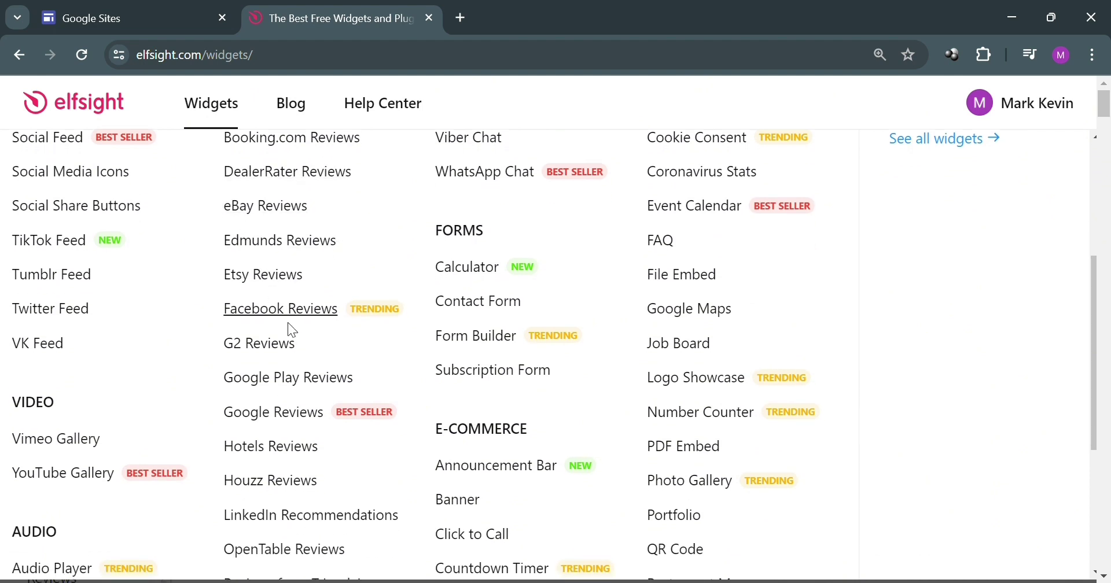
Step: Open the Google Reviews widget page and scroll to its Edit Widget demo
click(284, 420)
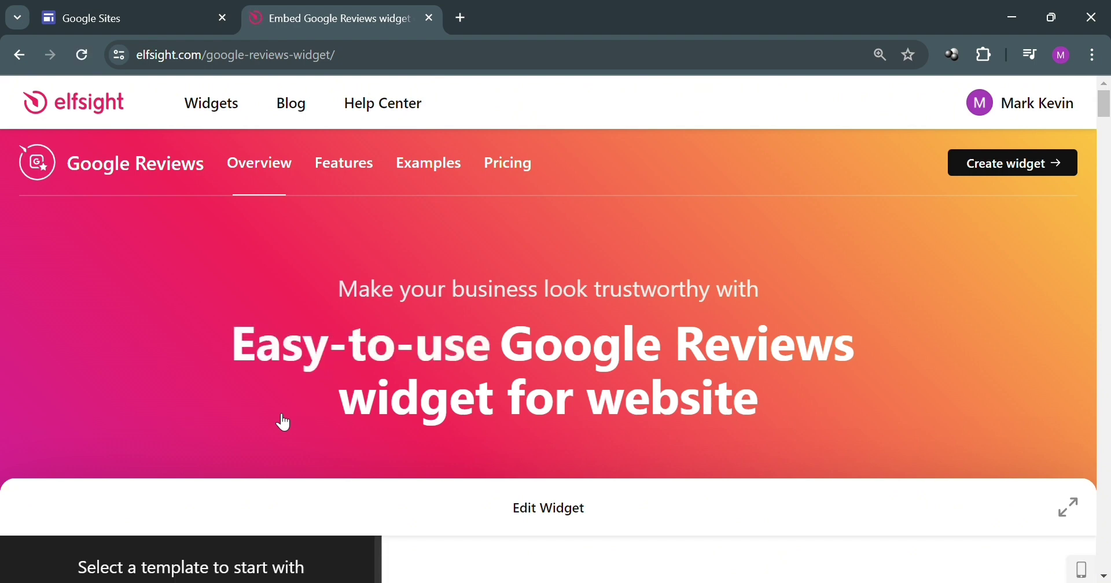
scroll(695, 321, down, 3)
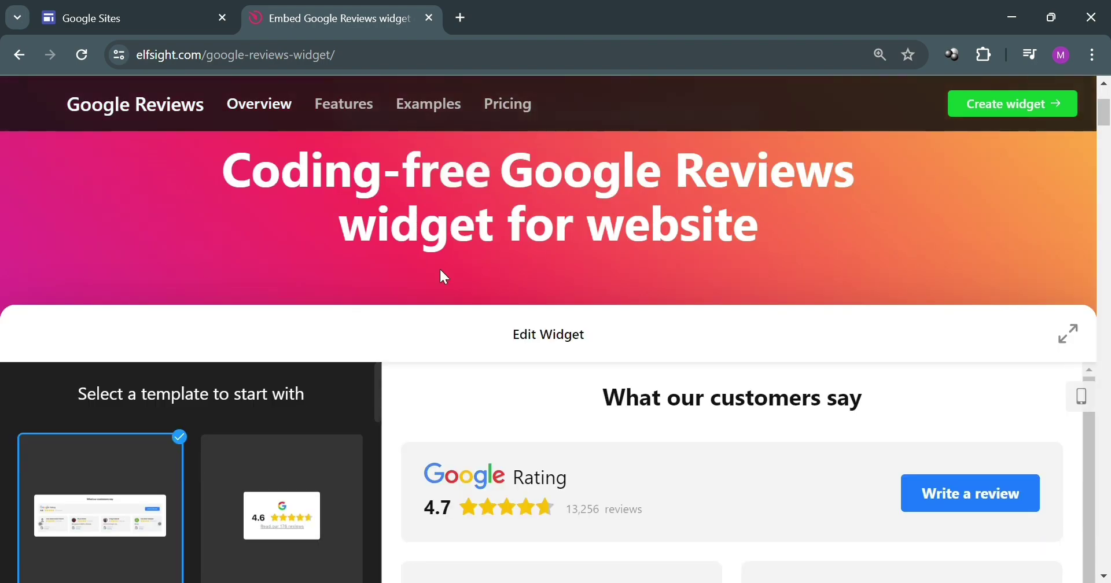
scroll(370, 248, up, 3)
scroll(366, 245, down, 10)
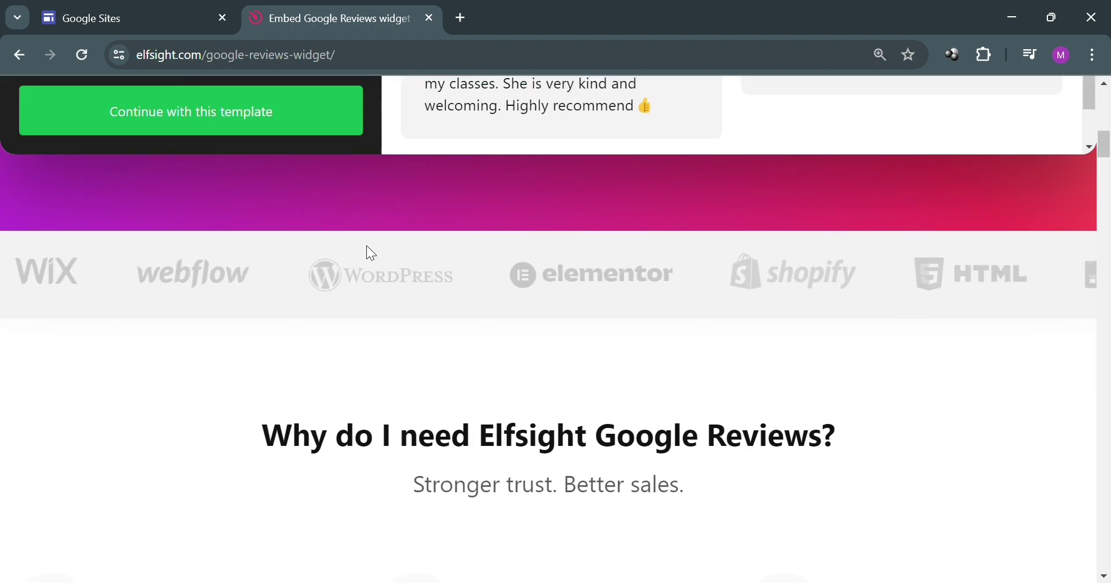
scroll(367, 245, down, 7)
scroll(294, 354, up, 4)
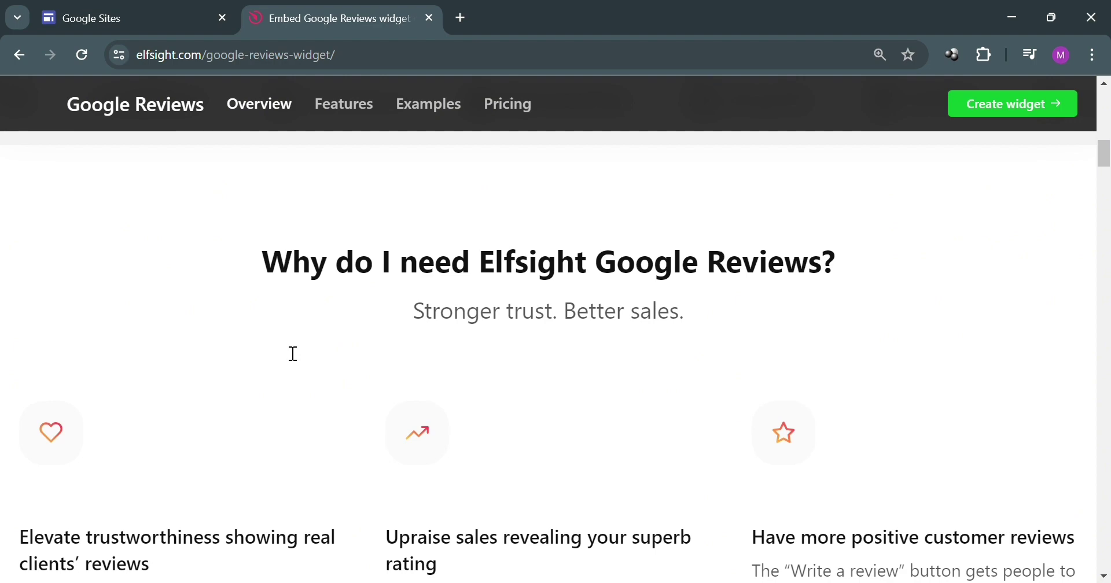
scroll(856, 320, down, 4)
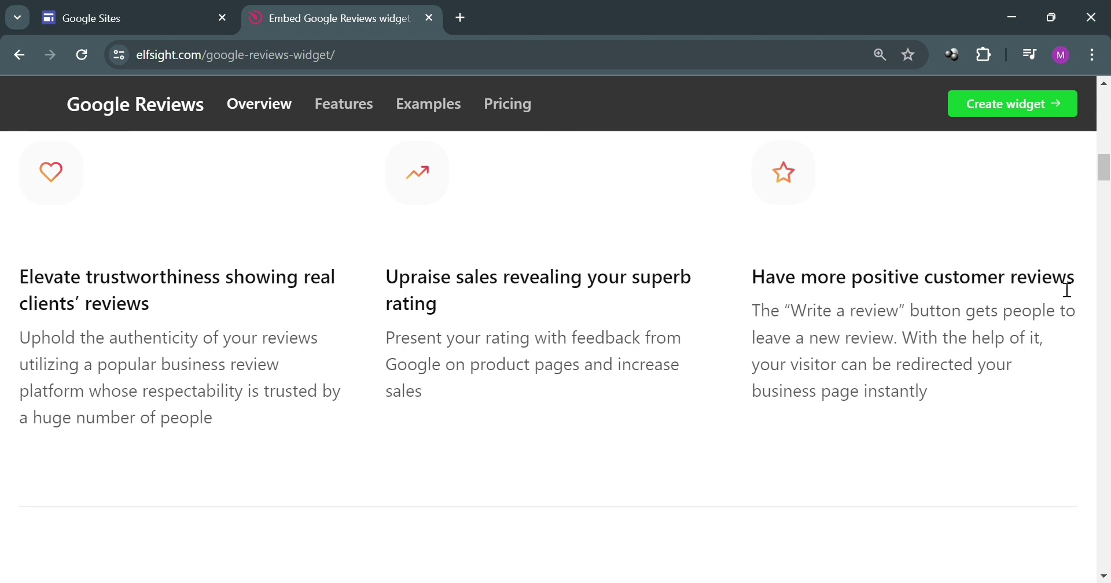
scroll(620, 362, up, 15)
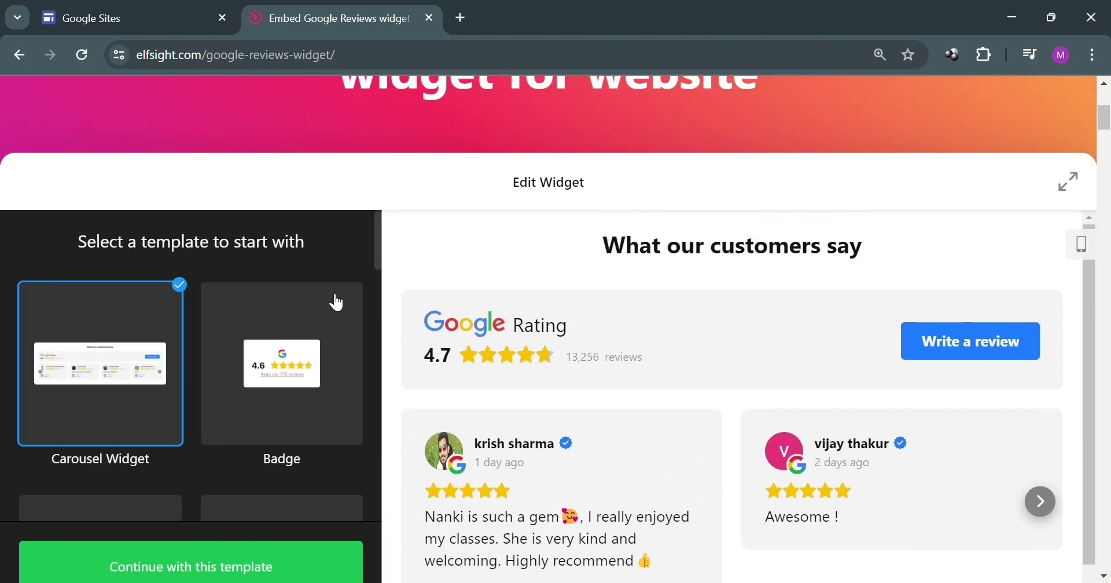
Step: Preview the Badge, Grid and Floating Badge templates
scroll(96, 364, down, 2)
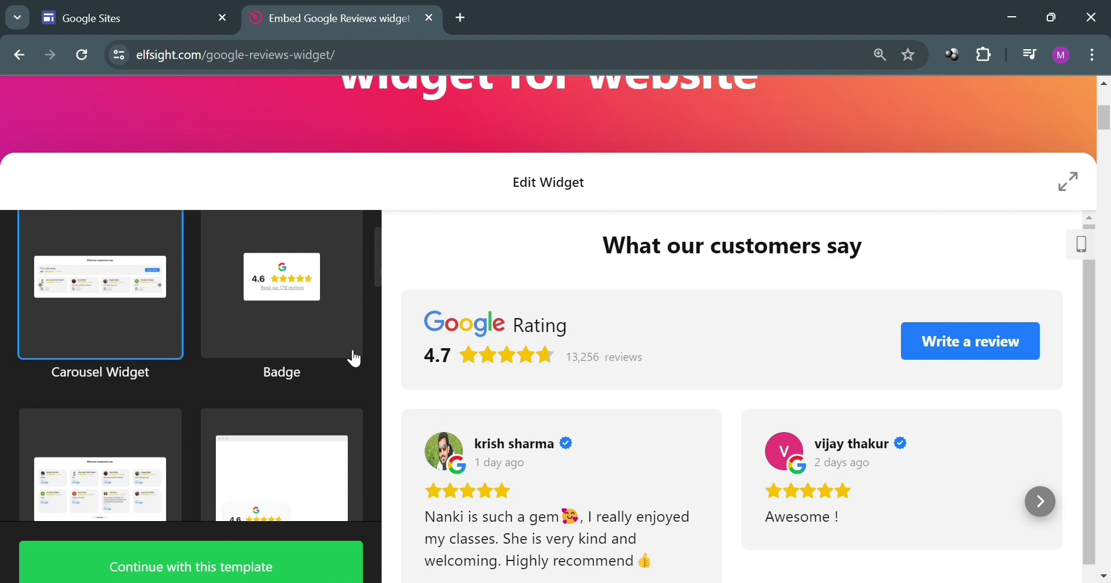
scroll(905, 386, up, 3)
scroll(904, 387, down, 3)
scroll(619, 386, down, 1)
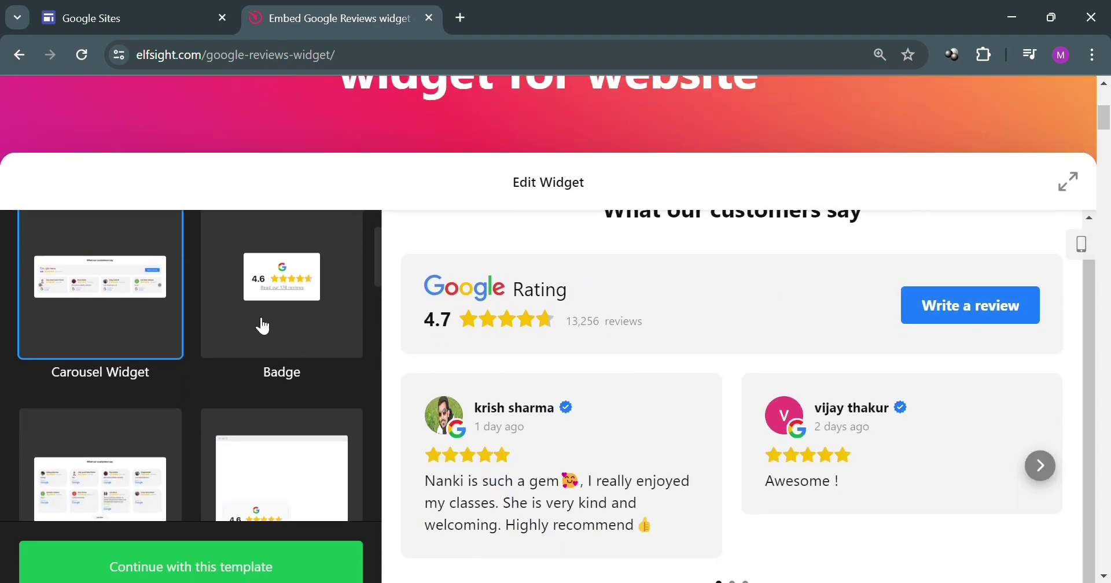
click(266, 342)
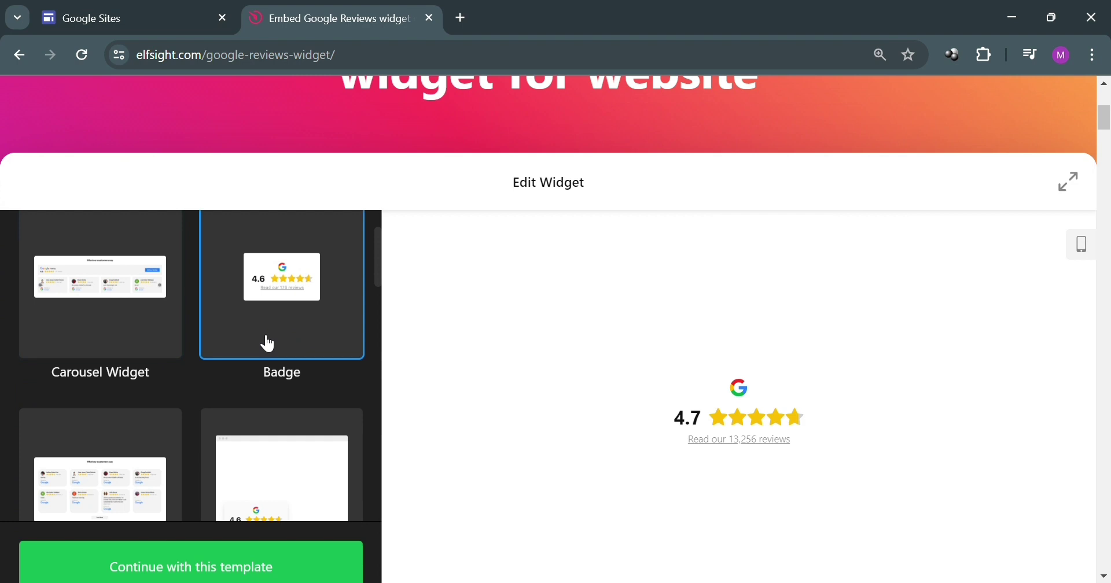
scroll(891, 452, down, 2)
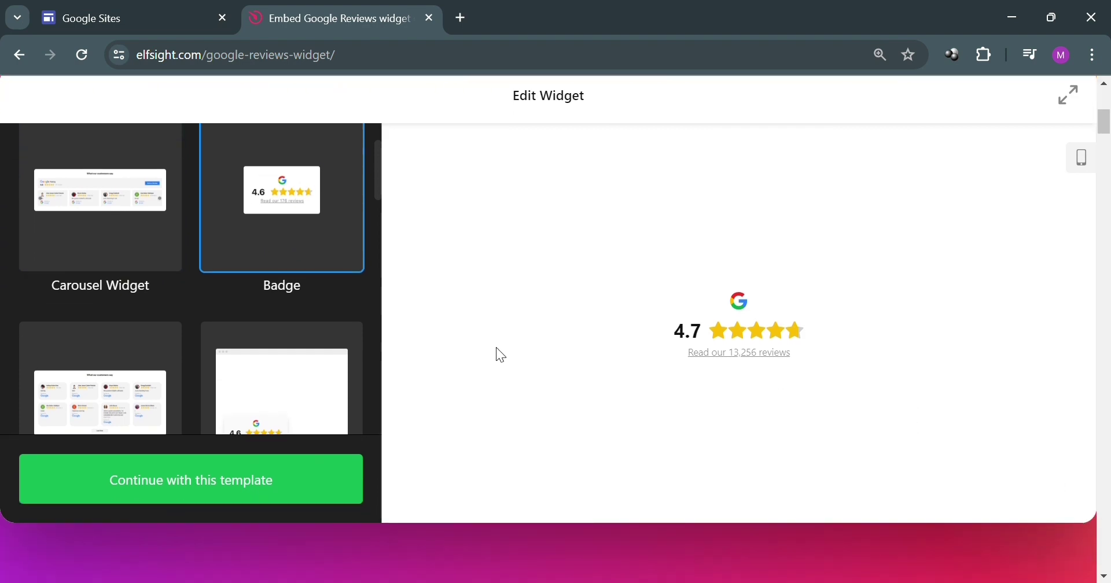
click(117, 391)
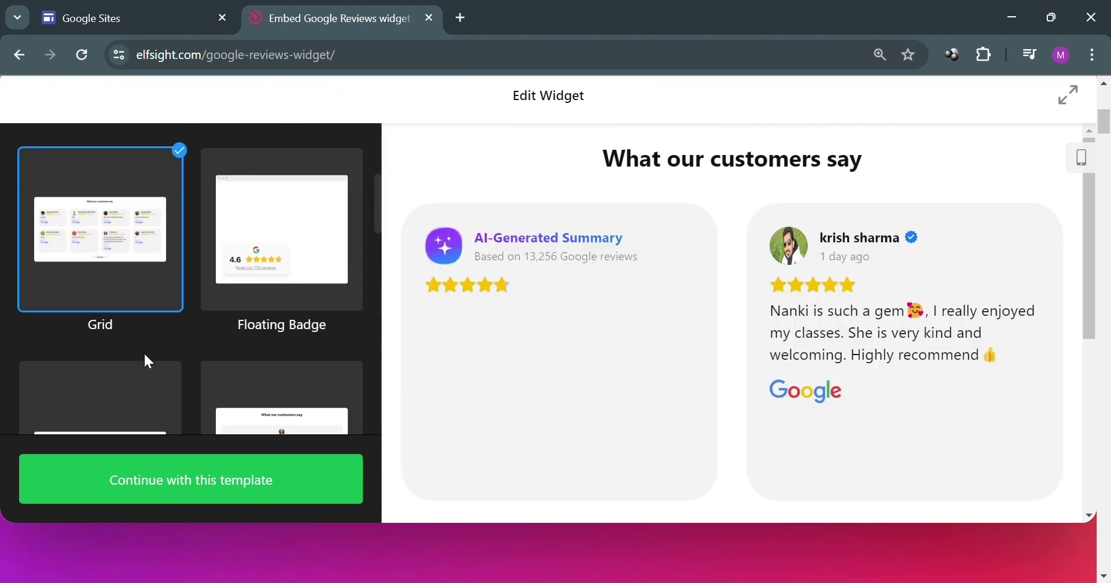
scroll(949, 289, down, 6)
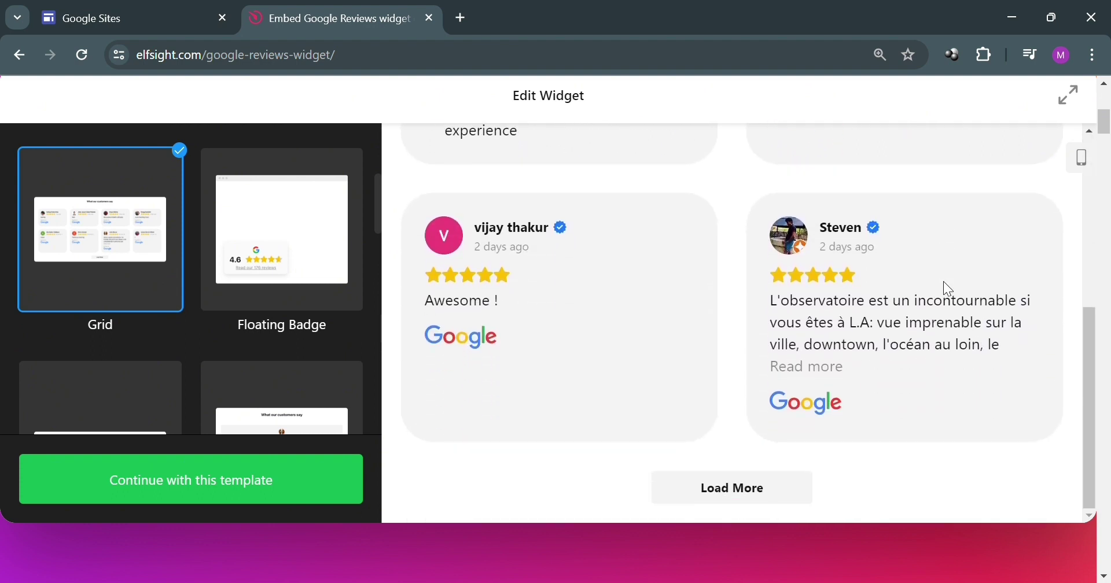
click(305, 240)
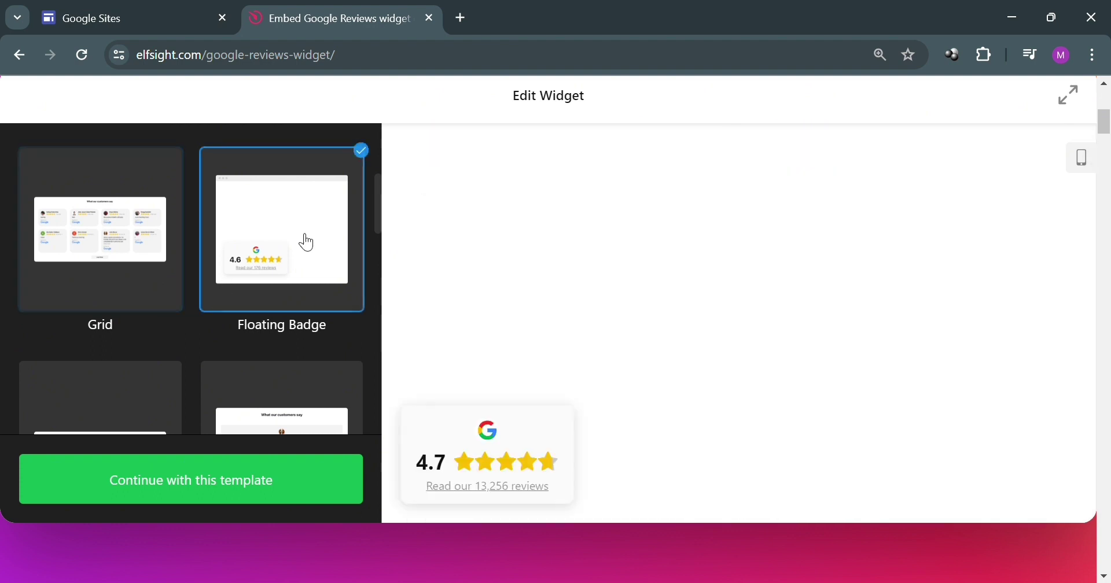
Step: Preview the Simple Carousel and Slider templates, stepping through their reviews
scroll(278, 390, down, 3)
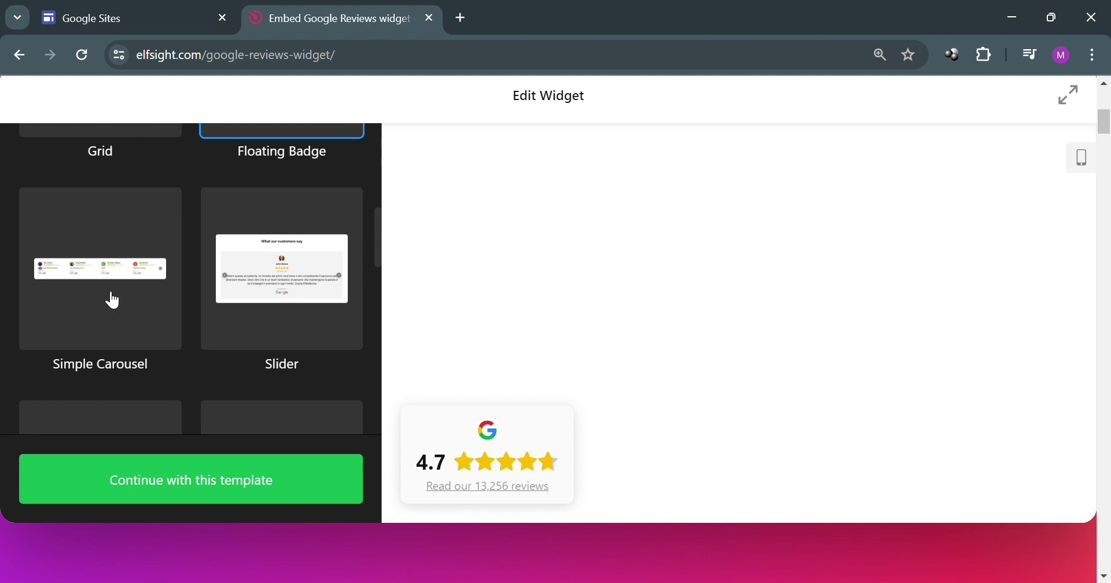
click(111, 295)
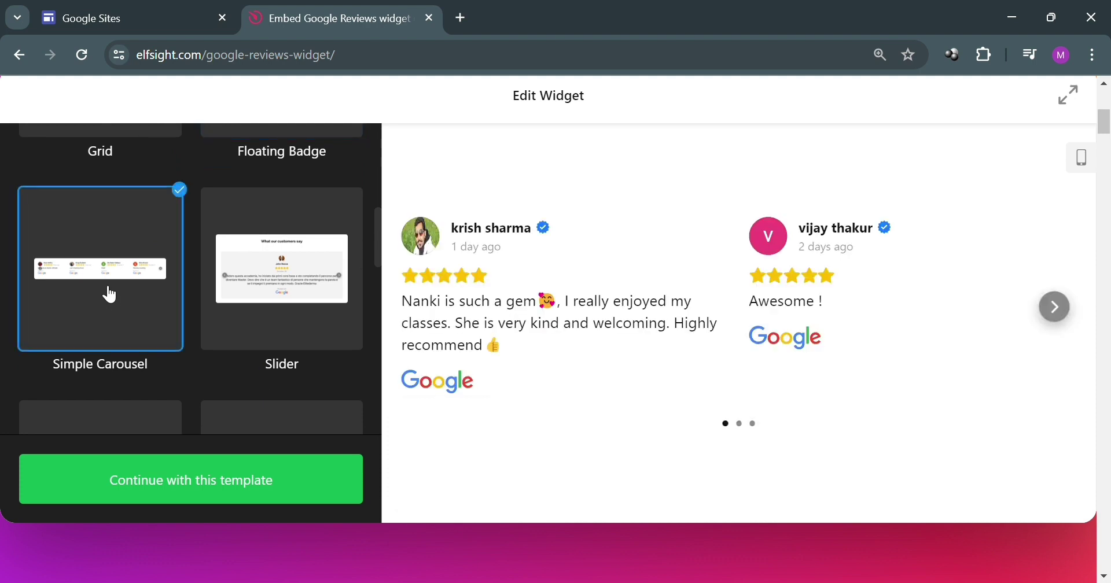
click(1055, 307)
click(1071, 308)
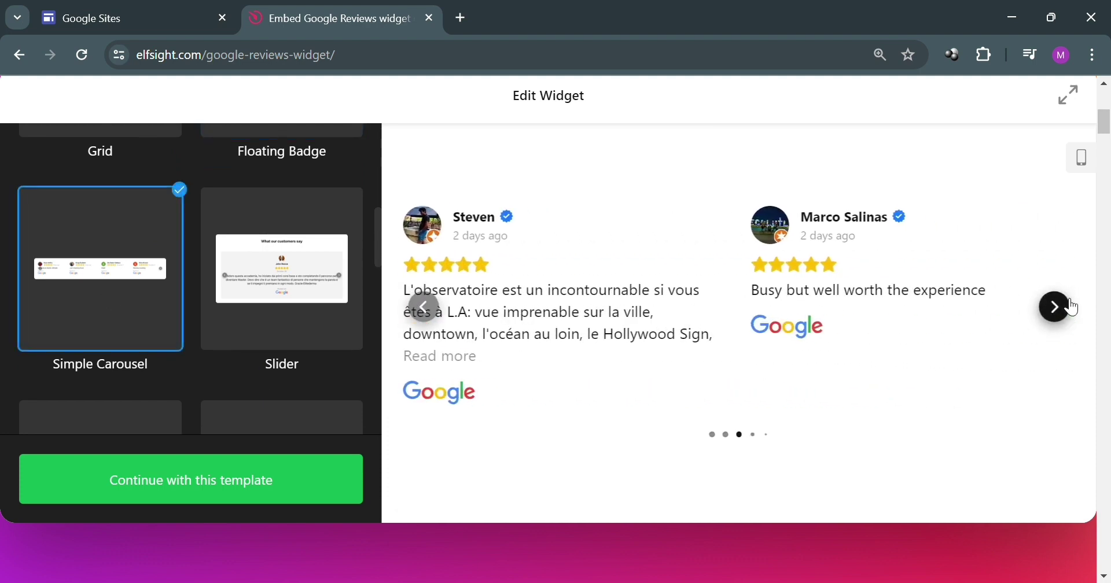
click(282, 324)
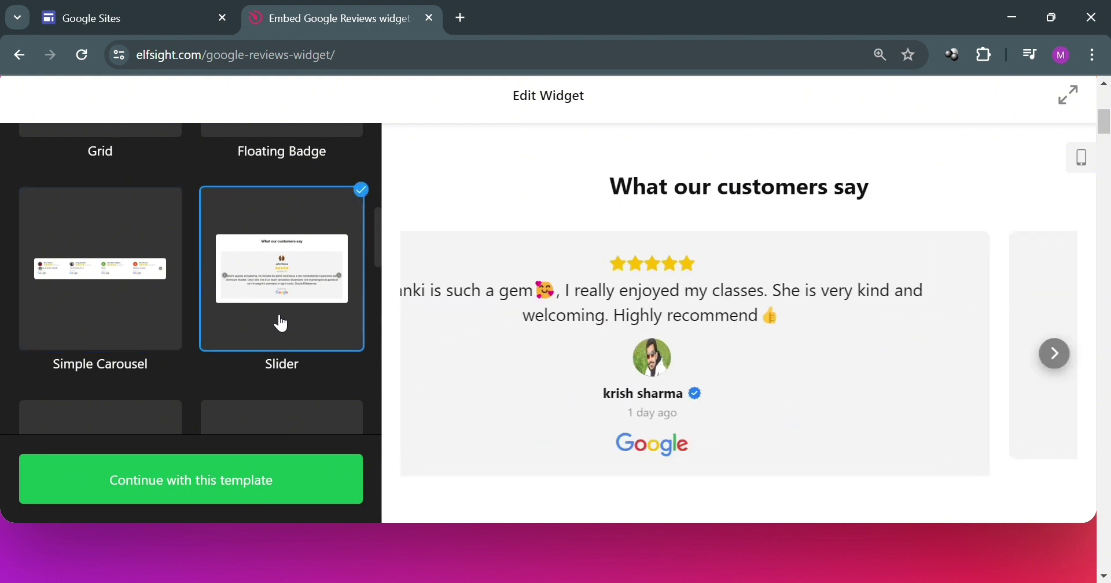
click(1054, 353)
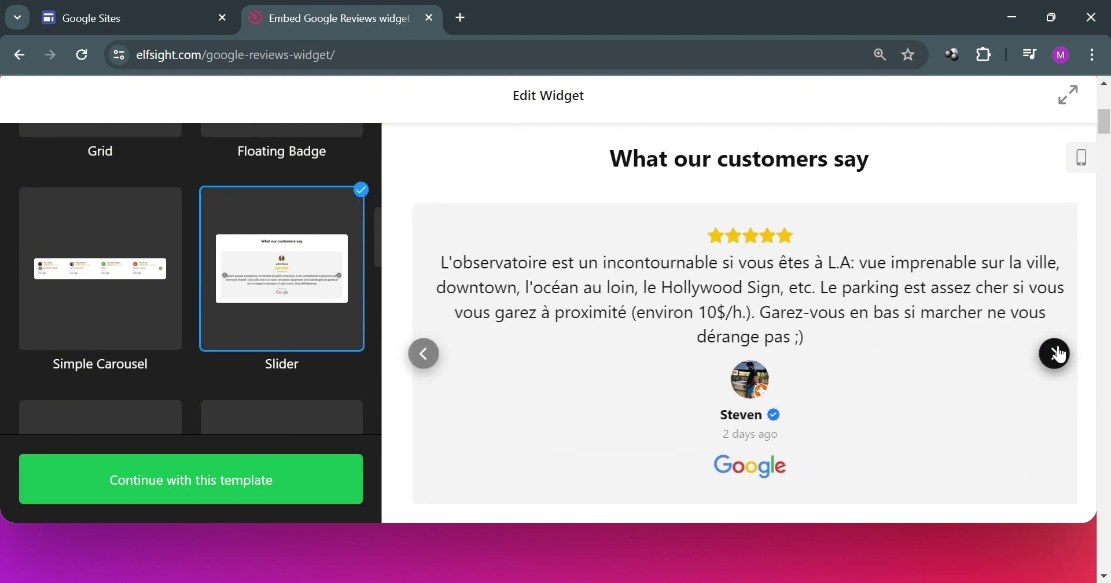
click(1054, 352)
scroll(222, 332, down, 2)
scroll(222, 332, down, 1)
Step: Compare Carousel with Photos and Dark Carousel, then continue with Carousel with Photos
click(96, 324)
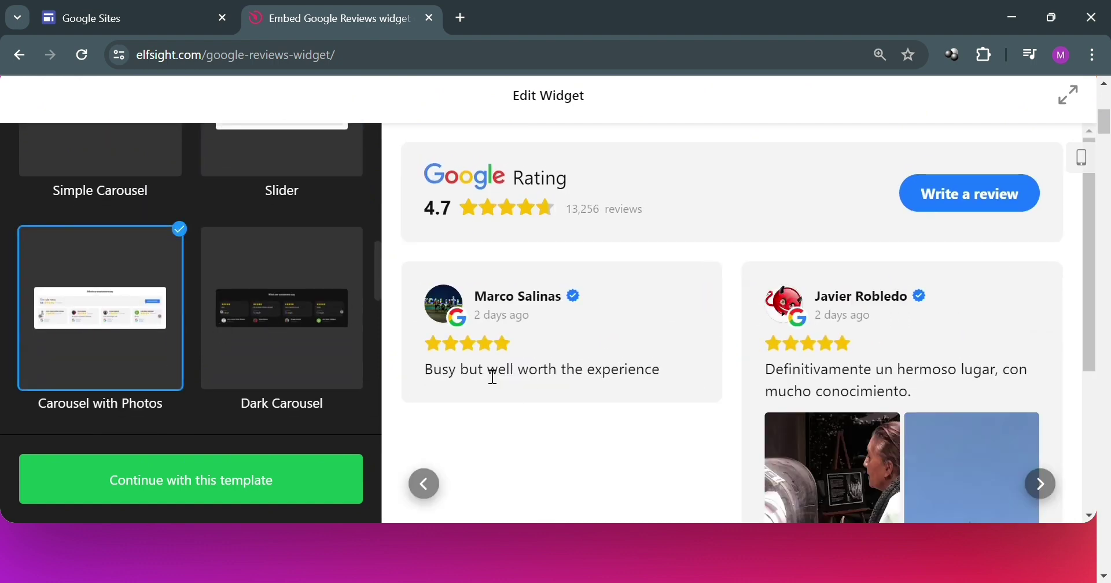
click(288, 294)
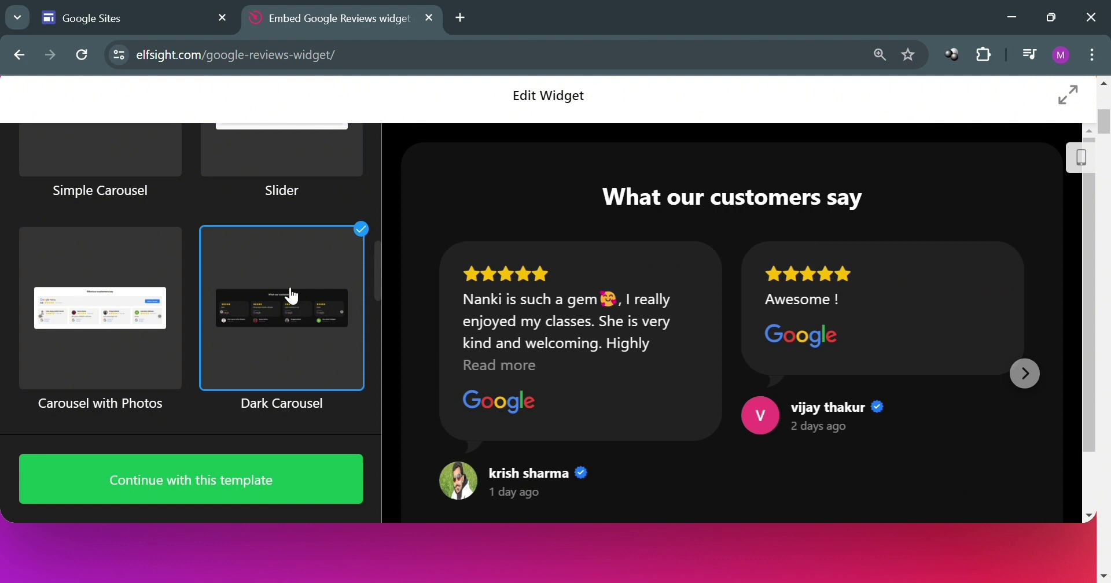
scroll(288, 487, up, 2)
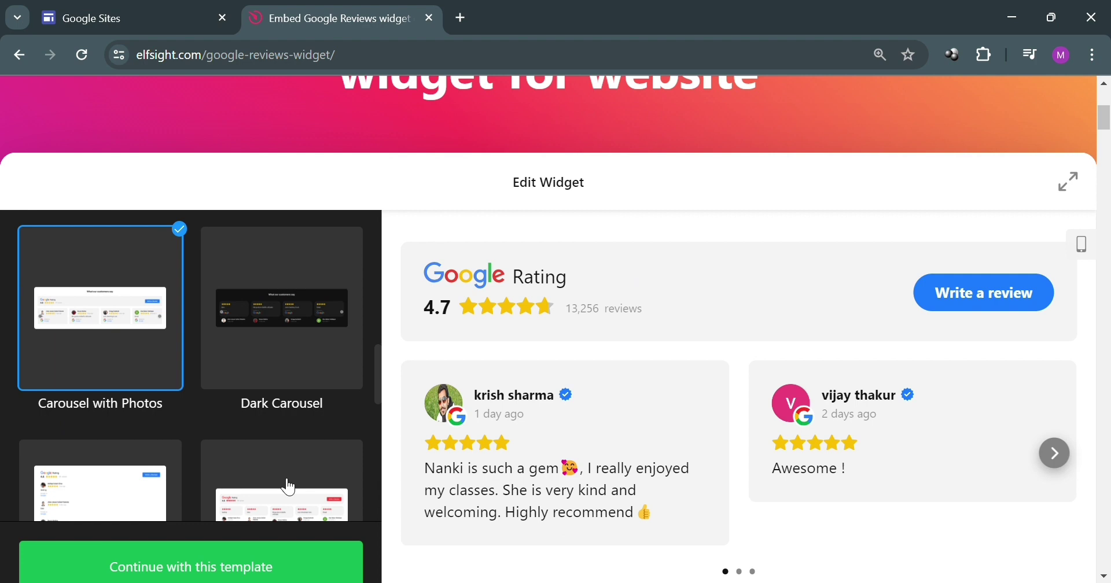
click(266, 568)
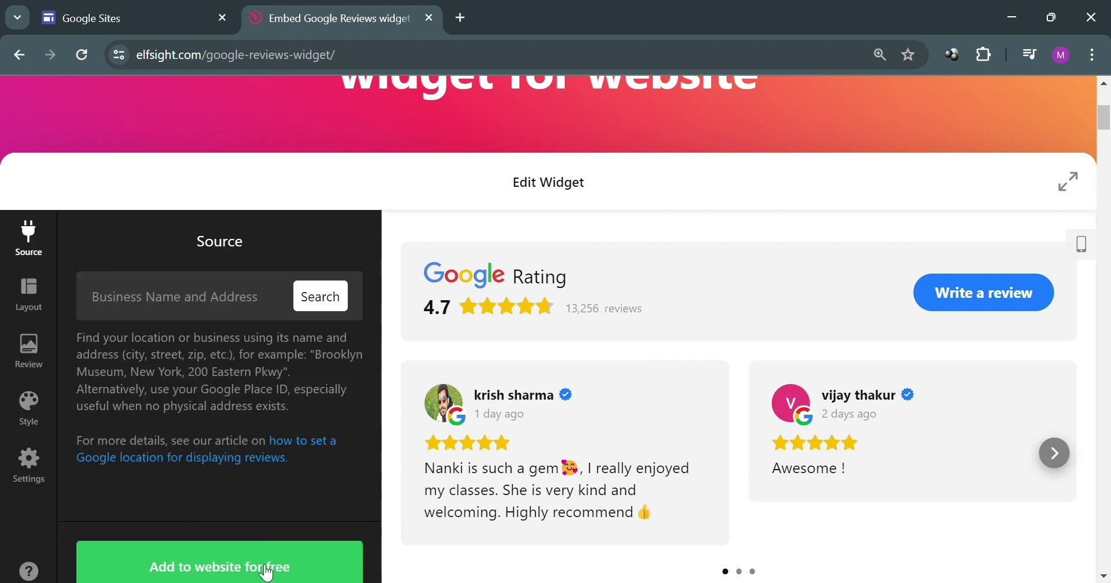
Step: Search 'Boutique me' as the business name and pick the Boutique ME suggestion
scroll(241, 459, down, 2)
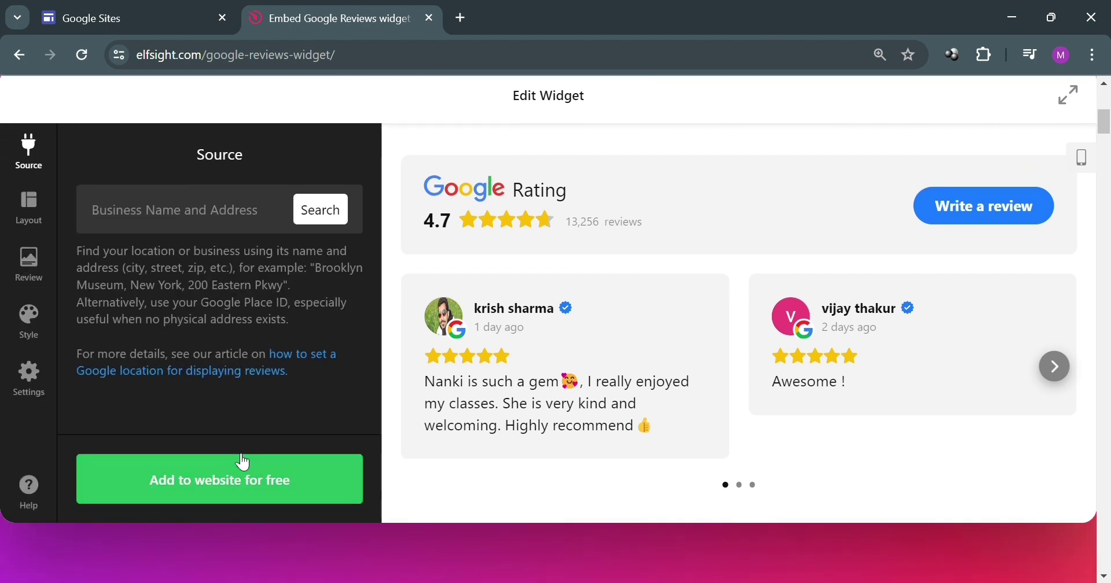
click(183, 226)
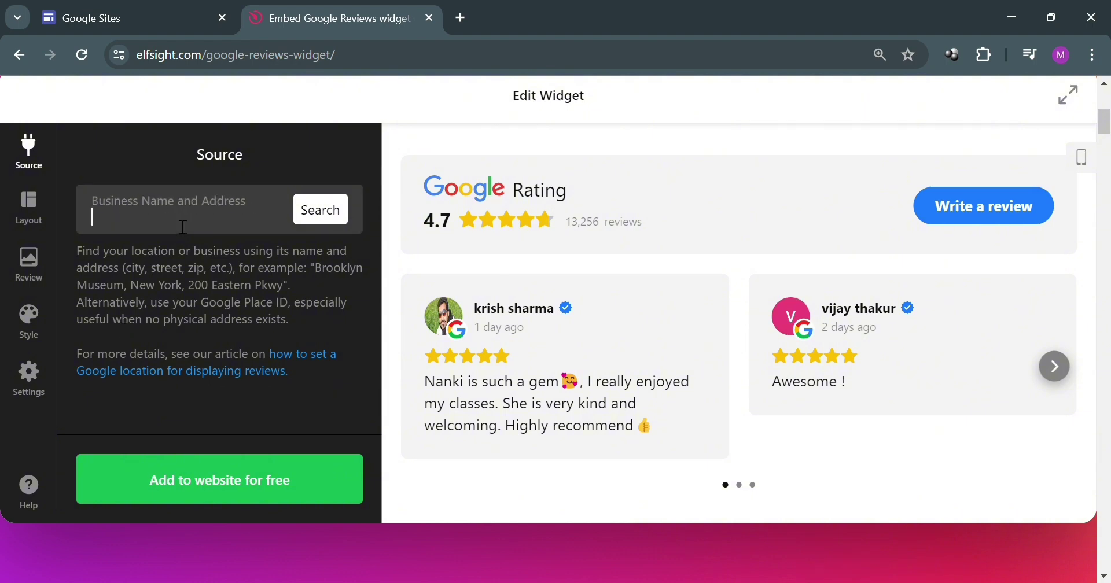
text(Boutique me)
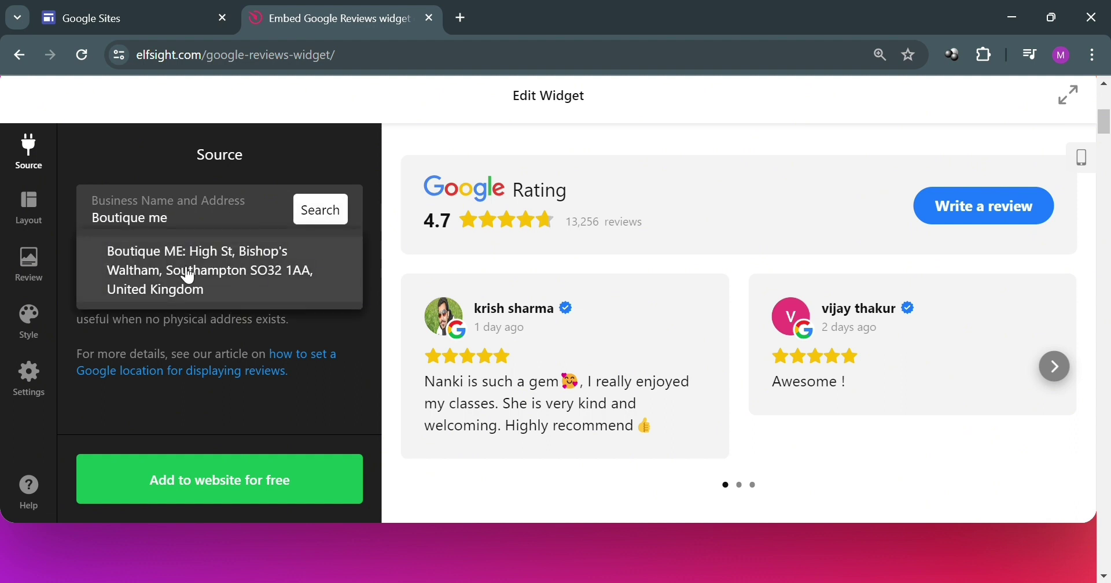
click(188, 276)
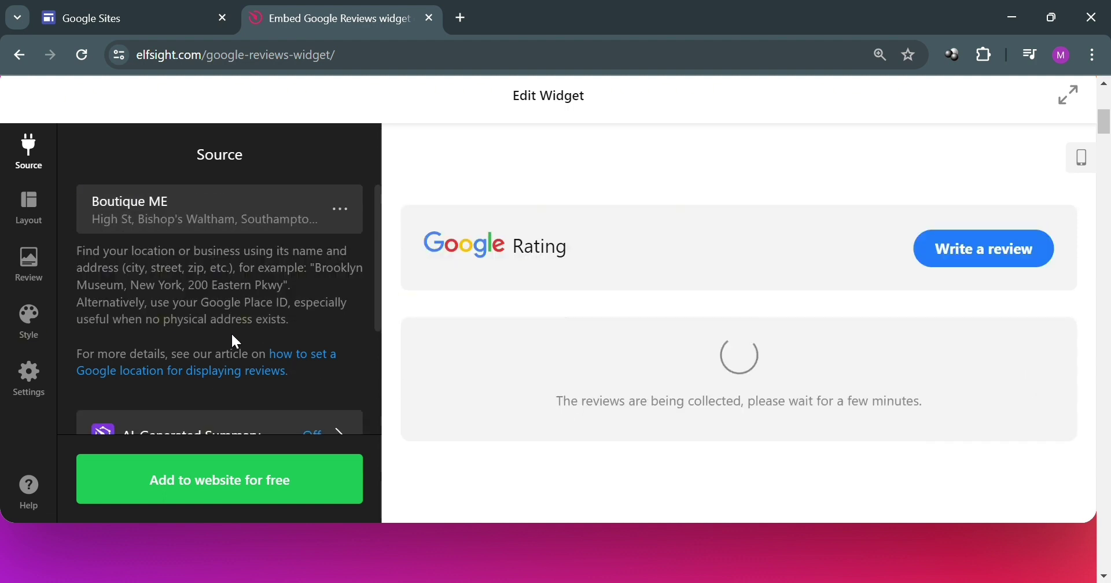
scroll(241, 286, down, 3)
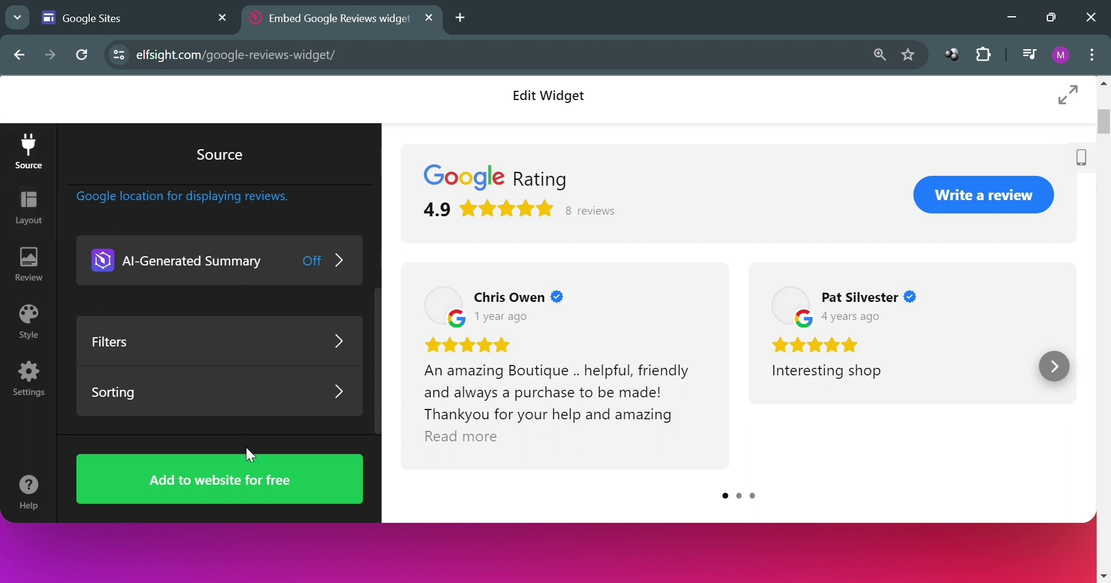
Step: Open the Layout options and try the Grid and List layouts
click(43, 222)
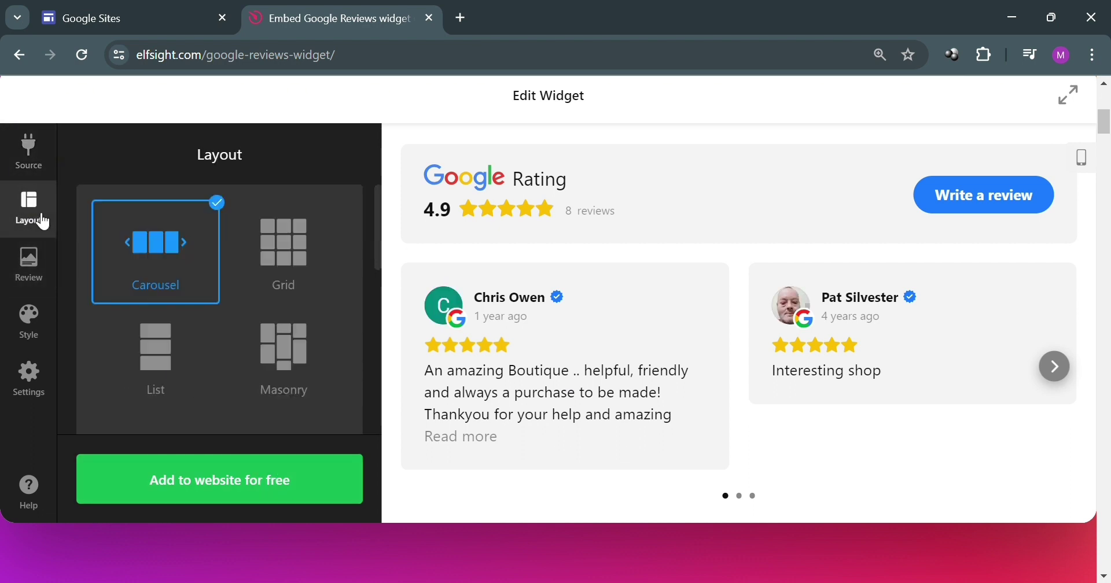
click(281, 242)
scroll(927, 353, down, 6)
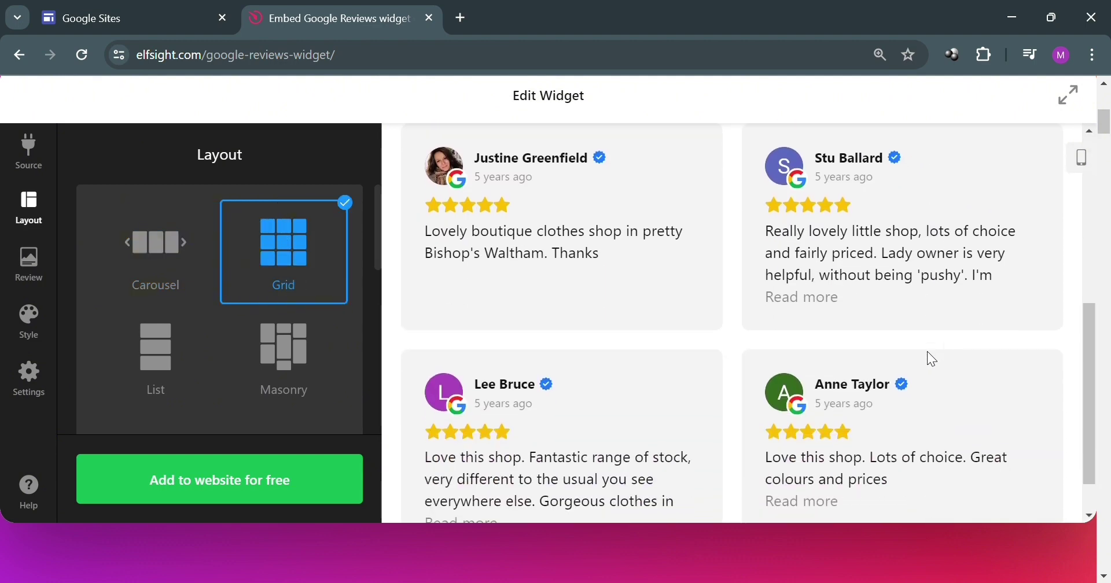
scroll(927, 354, up, 7)
click(182, 354)
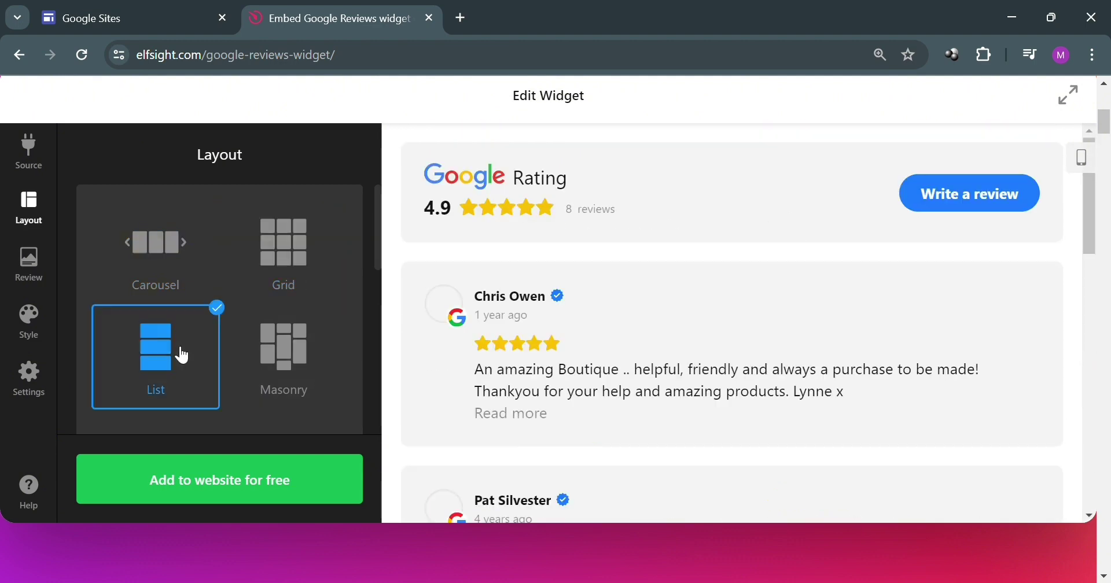
scroll(898, 333, down, 9)
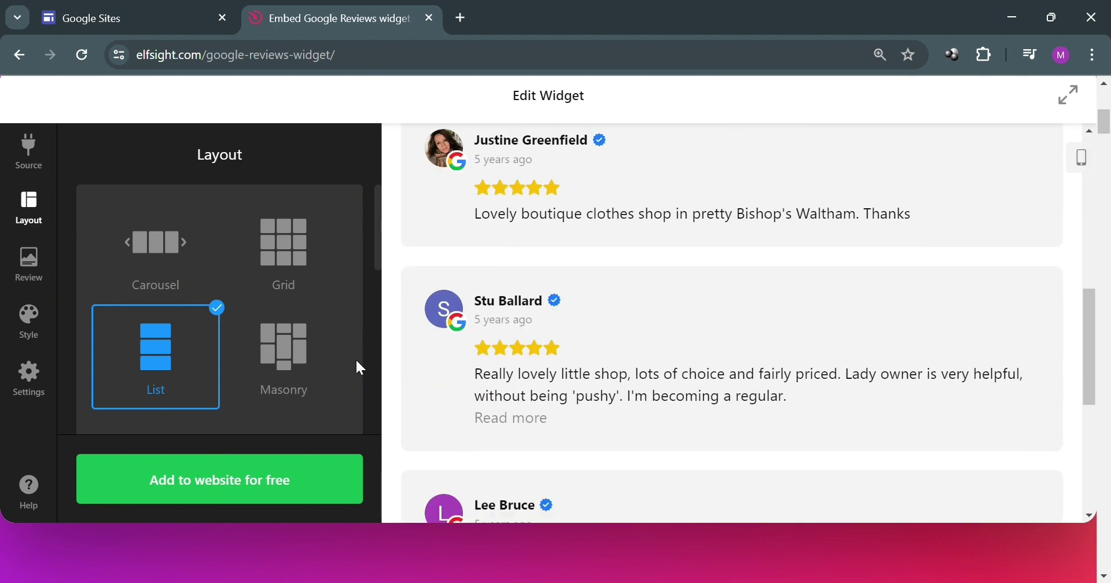
Step: Try Masonry, Floating Badge, Badge, Slider and Grid, then settle on List
click(268, 362)
scroll(268, 362, down, 4)
scroll(268, 362, up, 1)
click(285, 329)
click(164, 331)
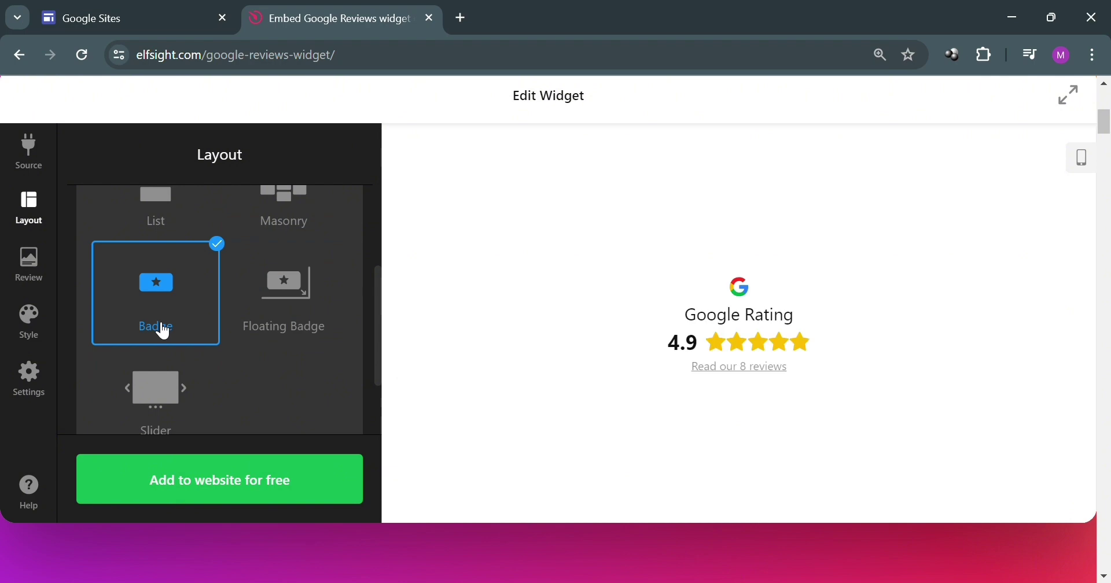
click(155, 389)
scroll(249, 324, up, 3)
click(266, 295)
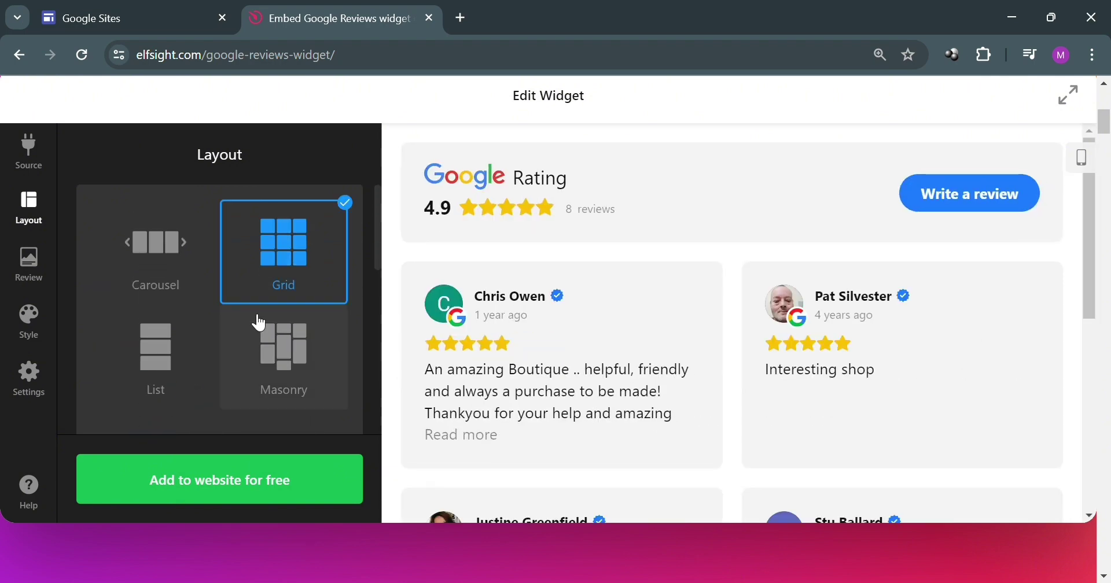
click(175, 357)
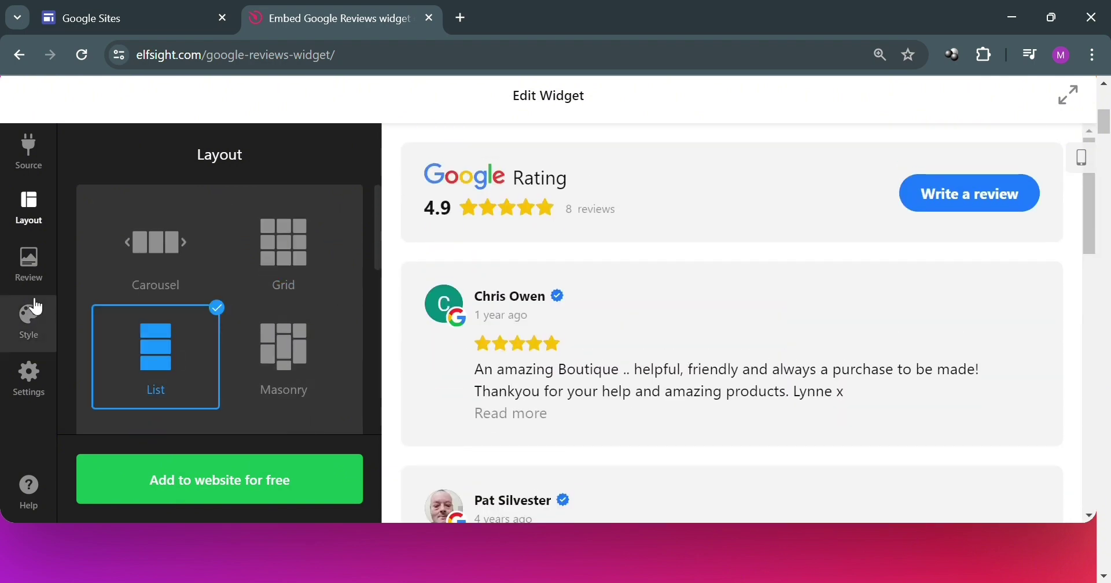
click(32, 275)
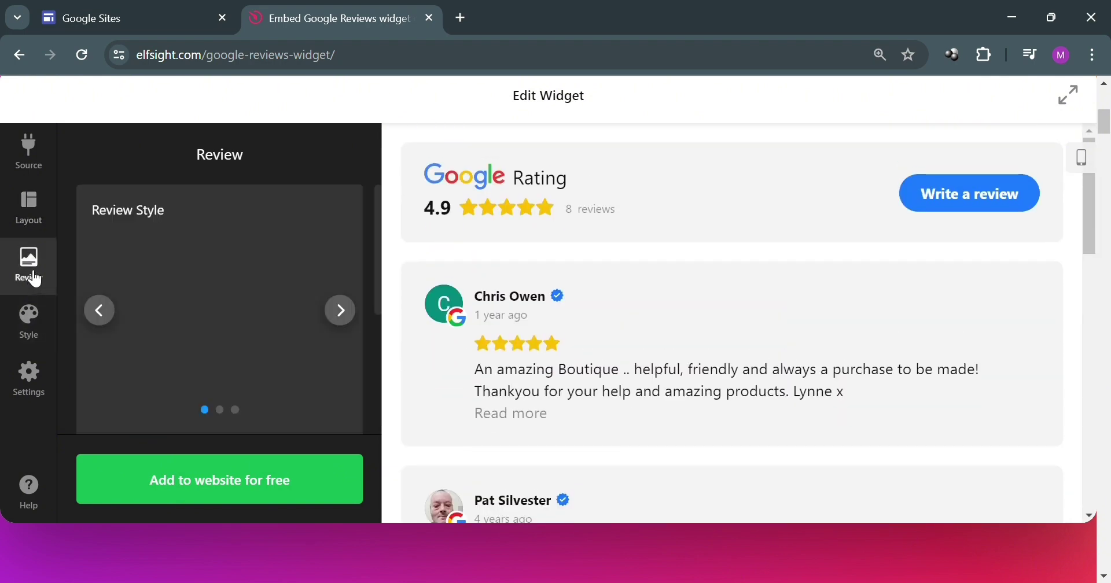
Step: Cycle through the second and third review styles back to the first card style
click(342, 312)
click(354, 319)
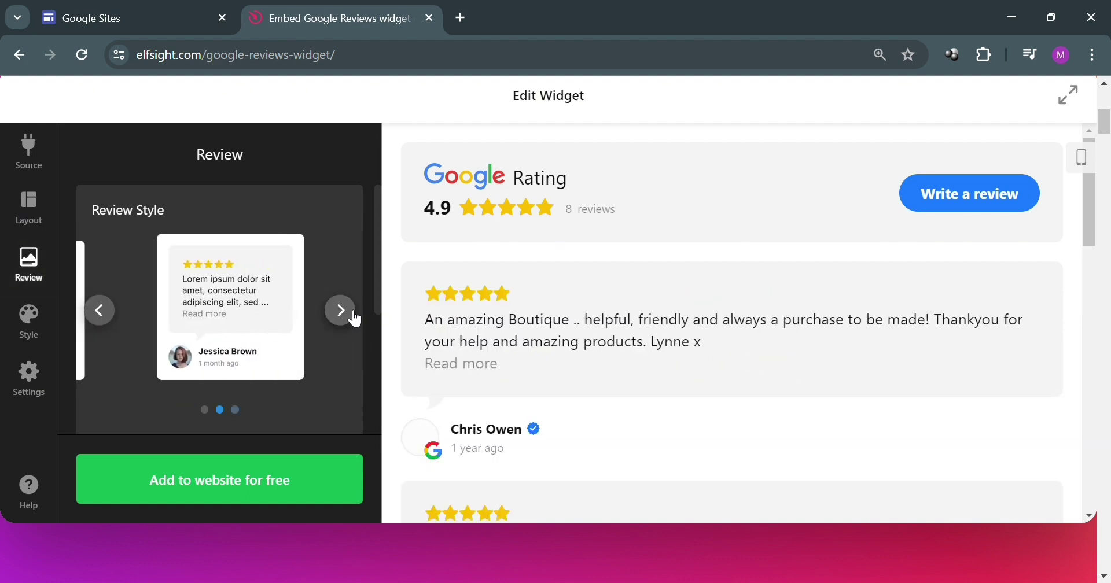
click(355, 318)
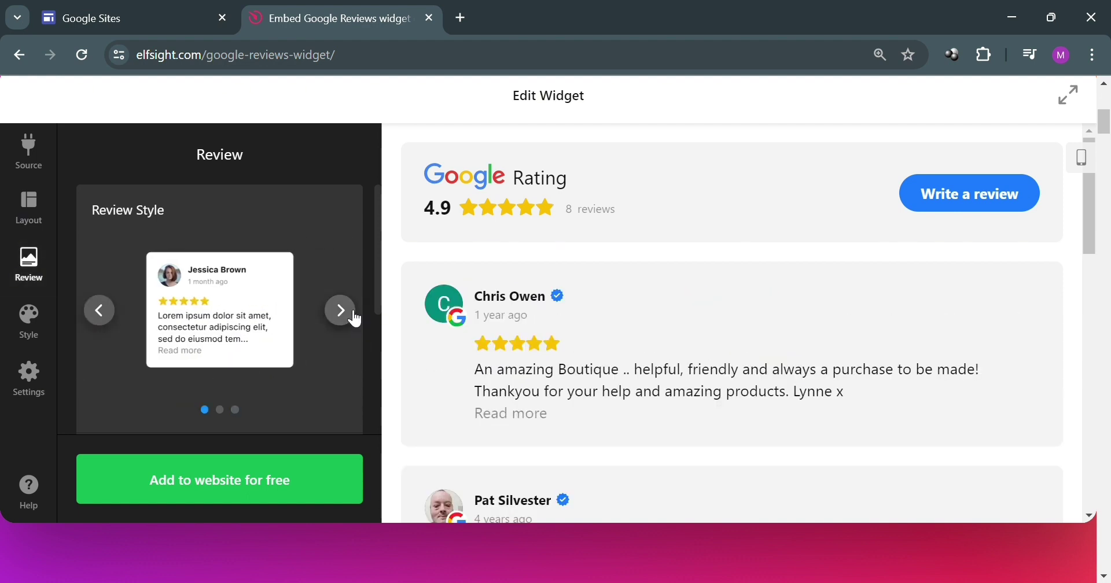
click(29, 321)
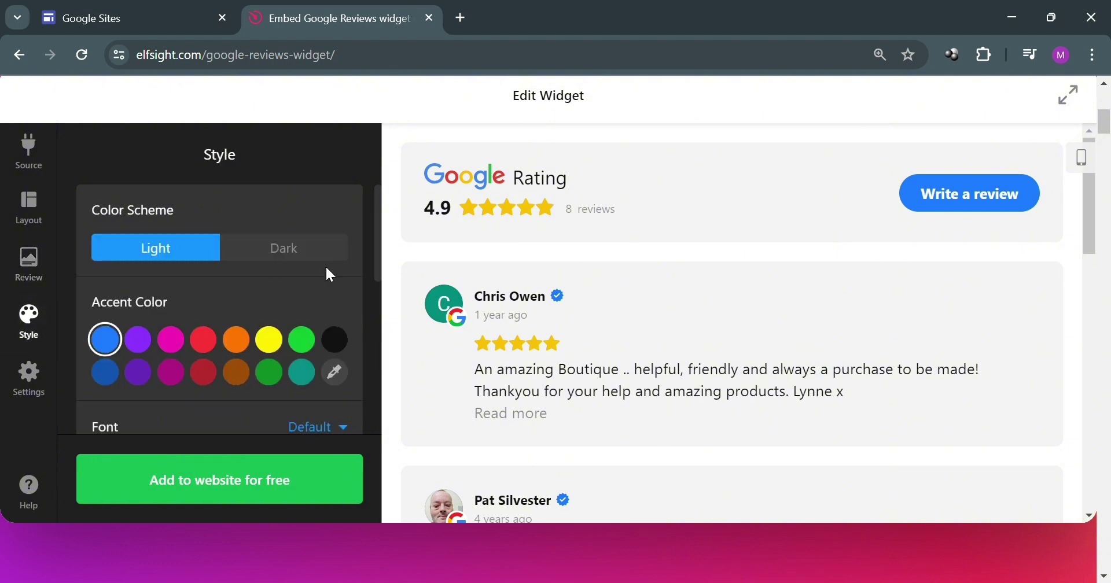
Step: Try purple, red, yellow and green accent colours, then restore the blue accent
click(138, 340)
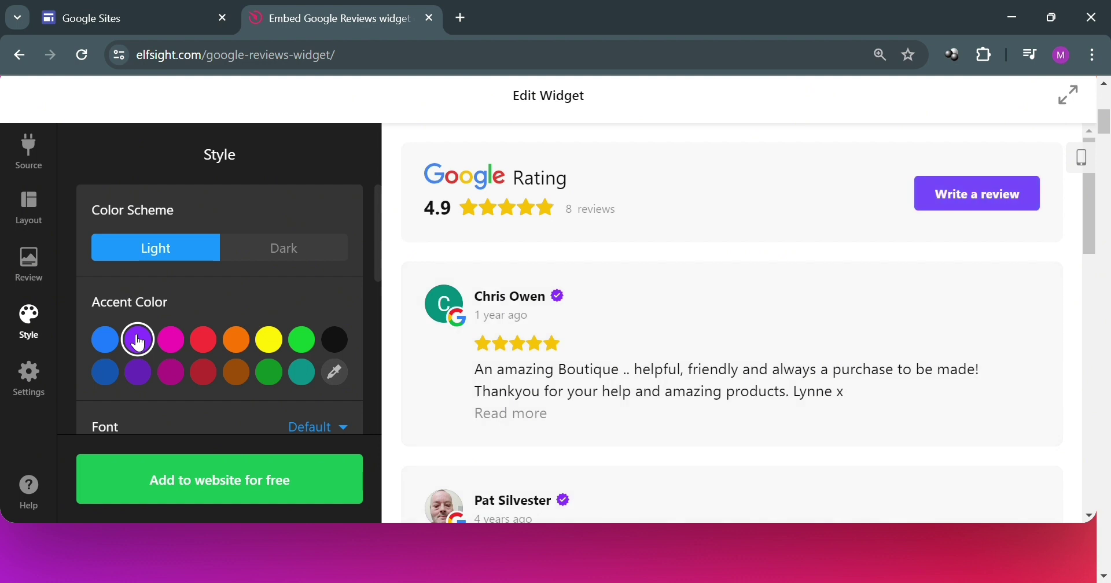
click(207, 350)
click(269, 341)
click(302, 342)
click(105, 340)
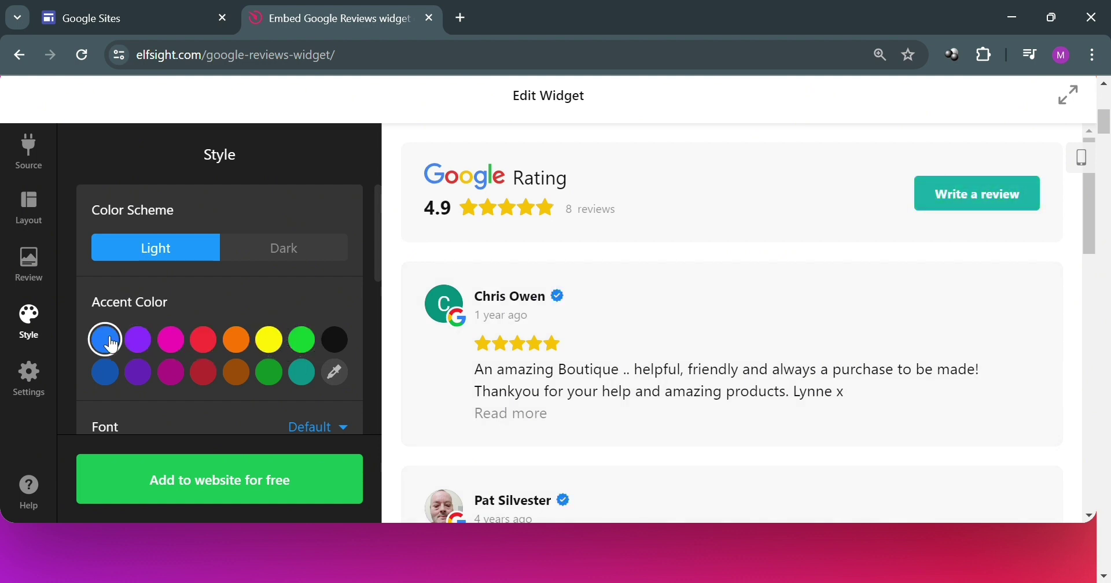
Step: Try the Dark colour scheme, return to Light, and leave the font unchanged
click(315, 252)
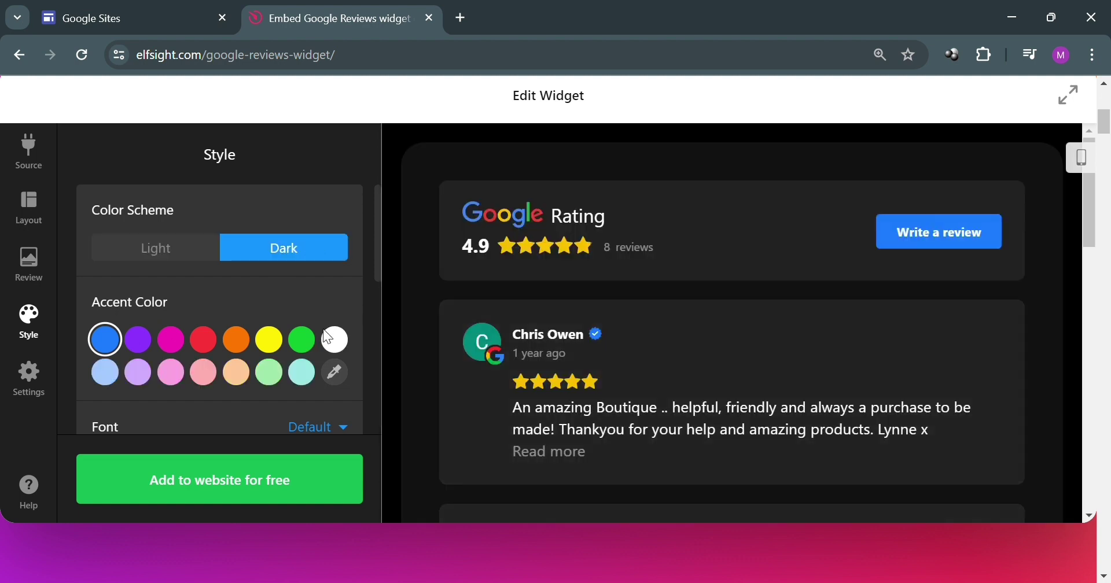
click(142, 252)
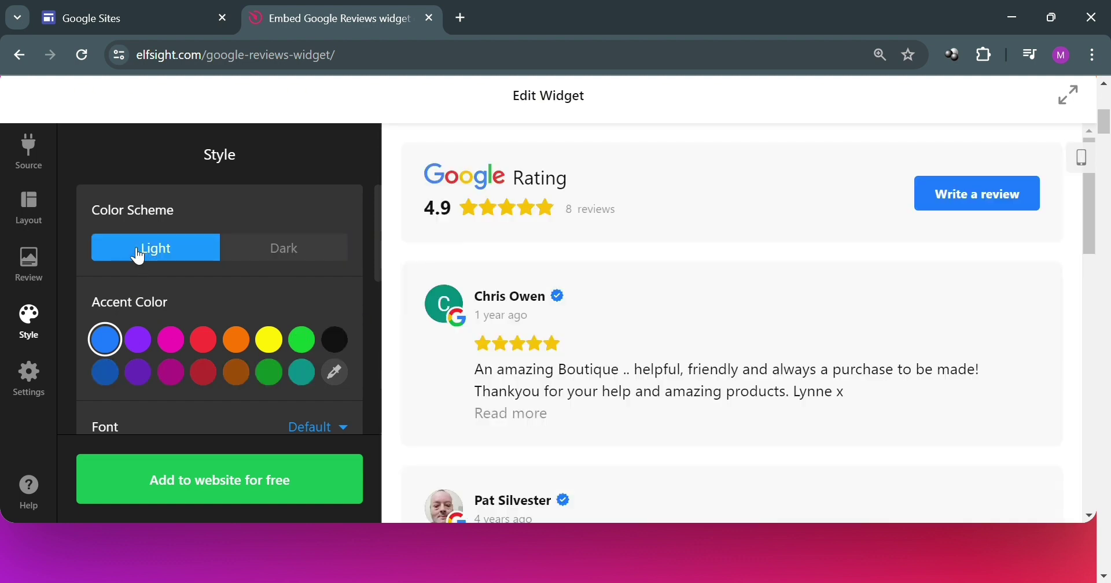
scroll(270, 366, down, 3)
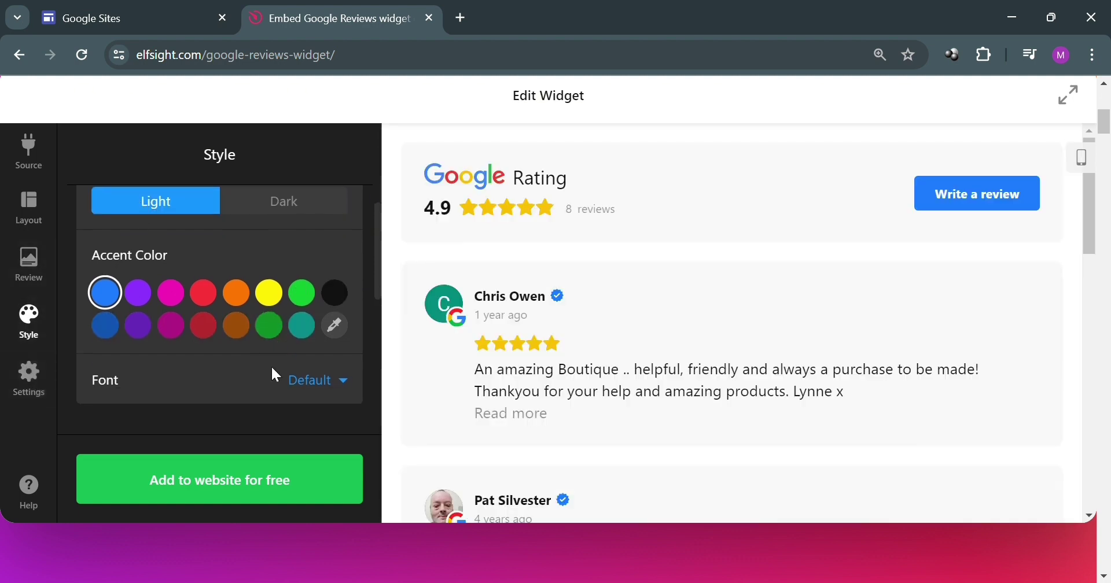
click(351, 258)
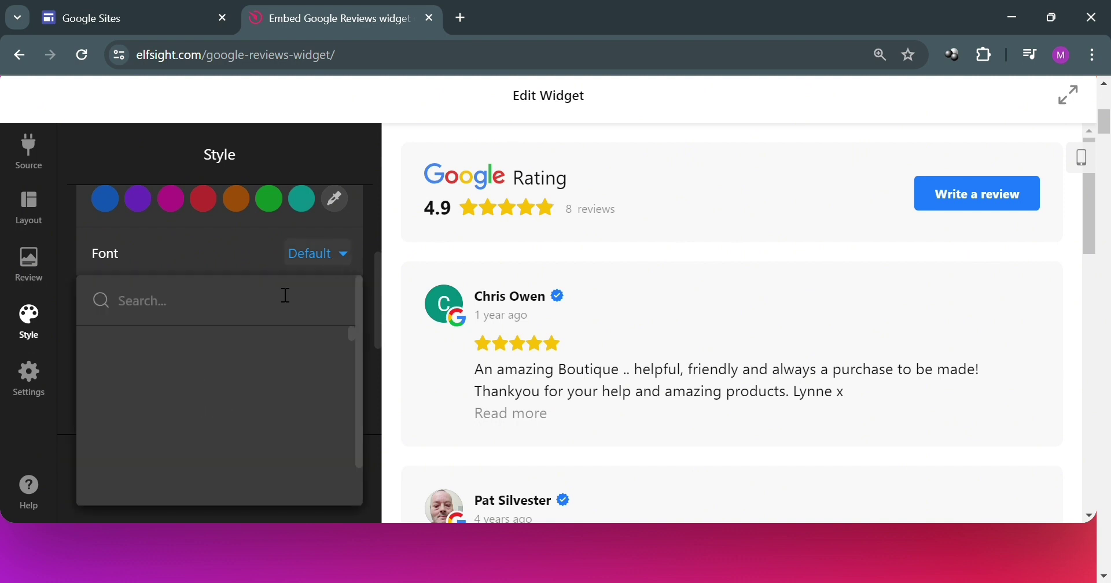
triple_click(348, 259)
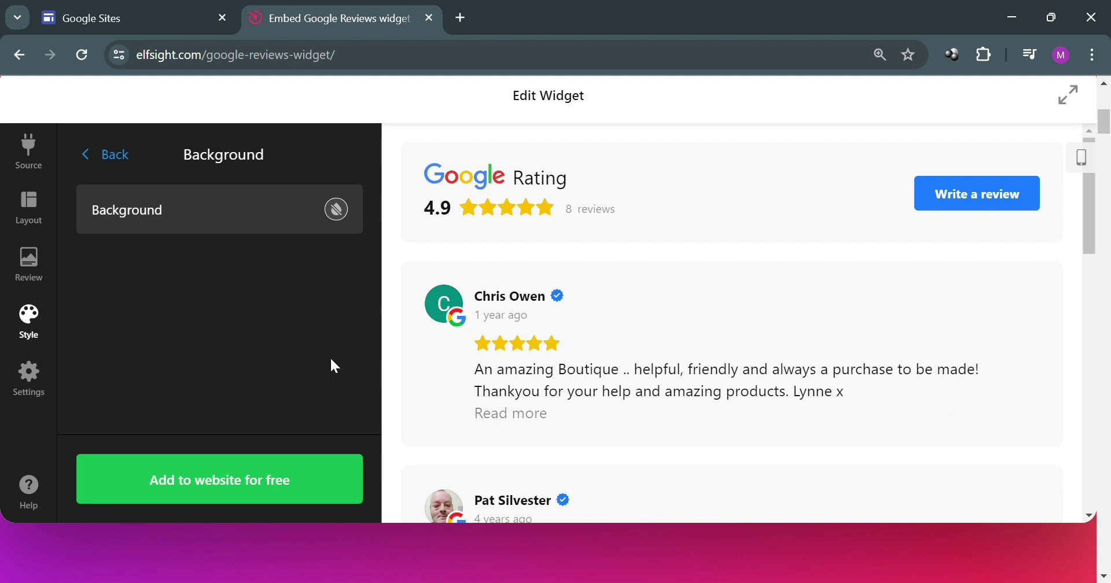
Step: Set the widget background to teal after trying yellow and light green
click(336, 215)
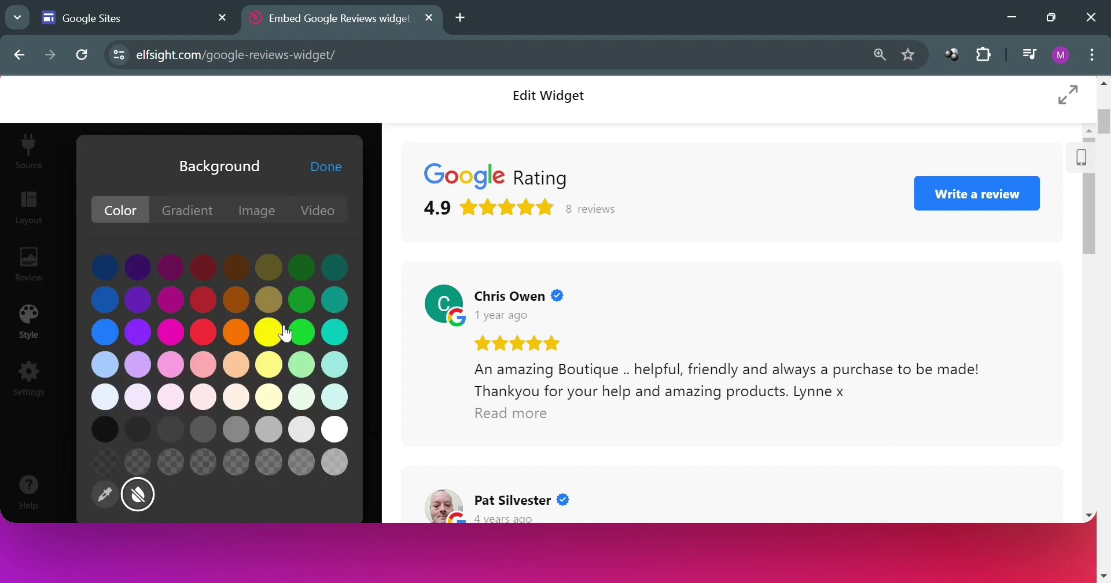
scroll(268, 301, down, 1)
click(269, 282)
click(307, 320)
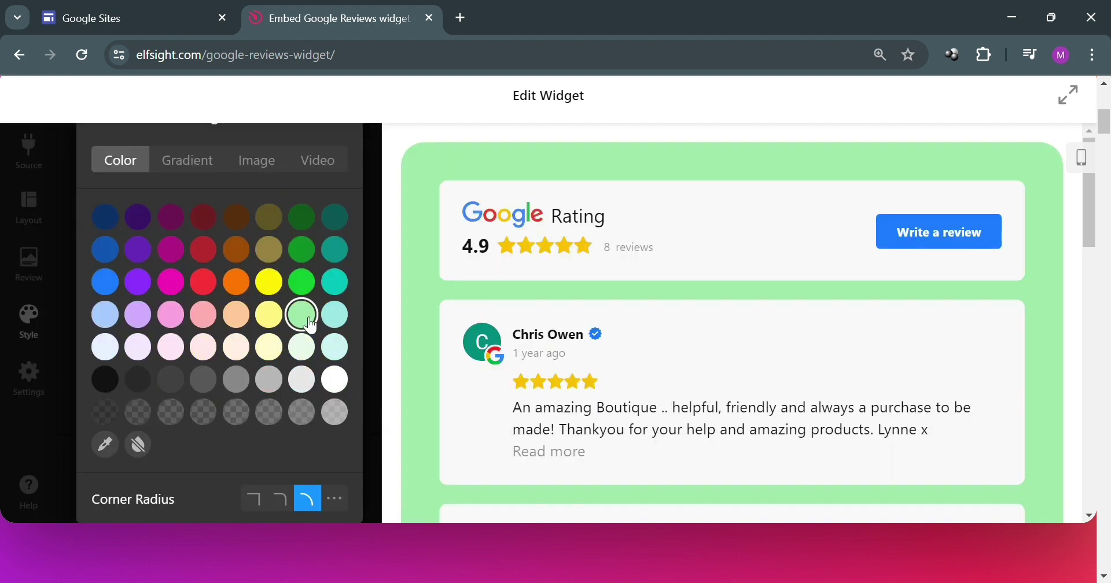
click(333, 251)
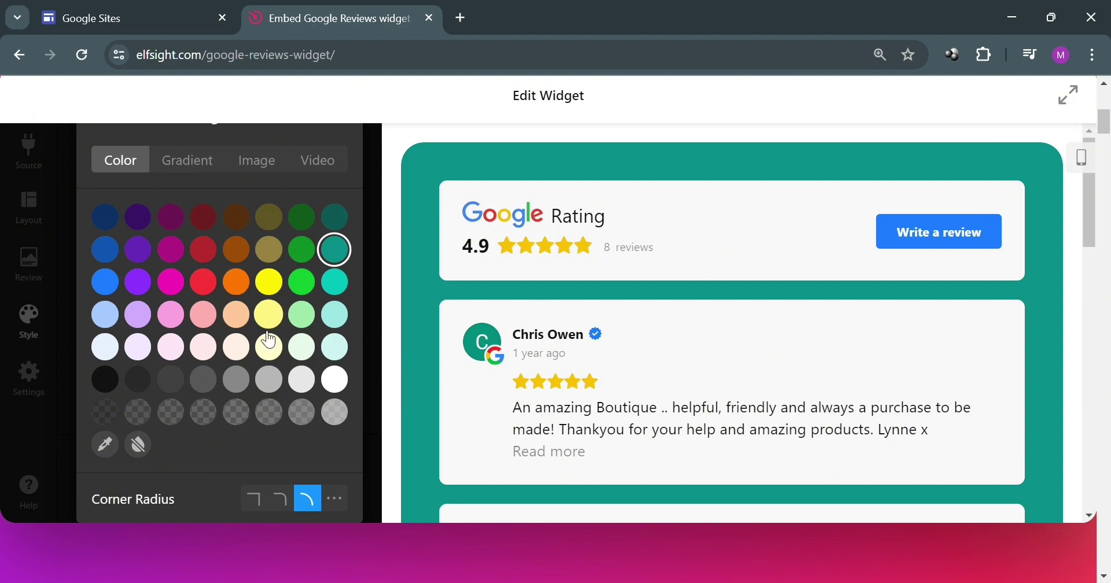
scroll(269, 347, down, 4)
scroll(266, 359, up, 6)
scroll(267, 359, down, 1)
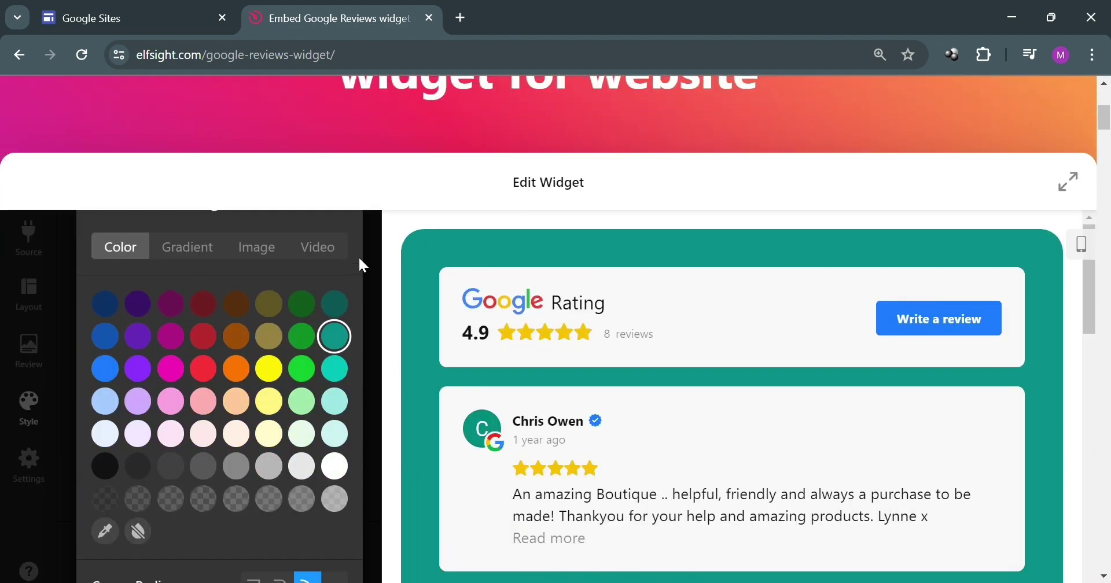
Step: Reduce the background vertical padding from 40px to 22px
click(363, 265)
drag(195, 468, 159, 469)
click(113, 255)
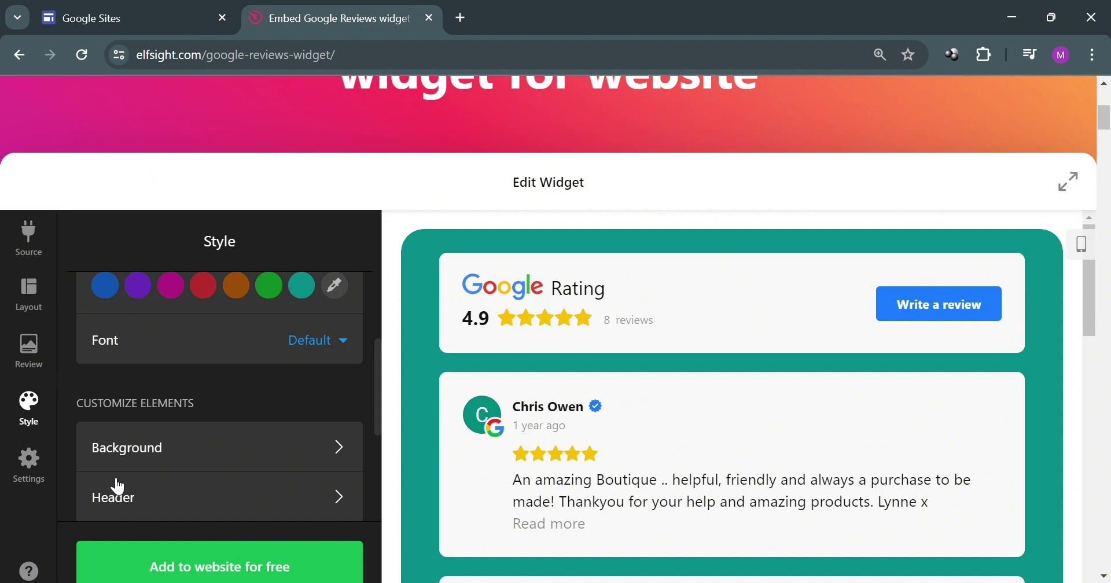
Step: In Settings, try the 4.90 Rating Format, then revert to 4.9 (one decimal)
click(30, 463)
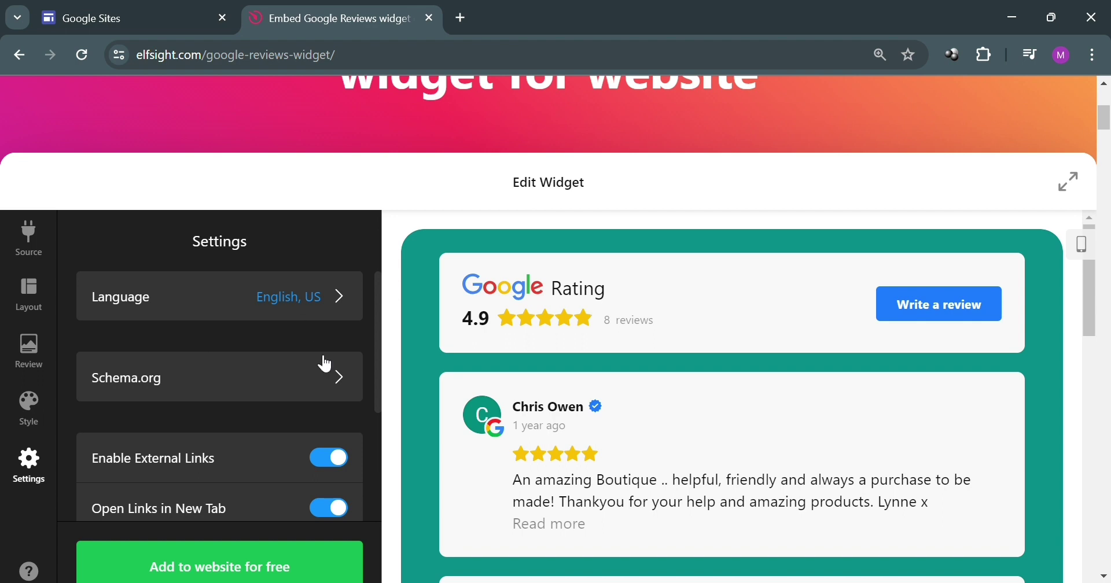
scroll(325, 363, down, 3)
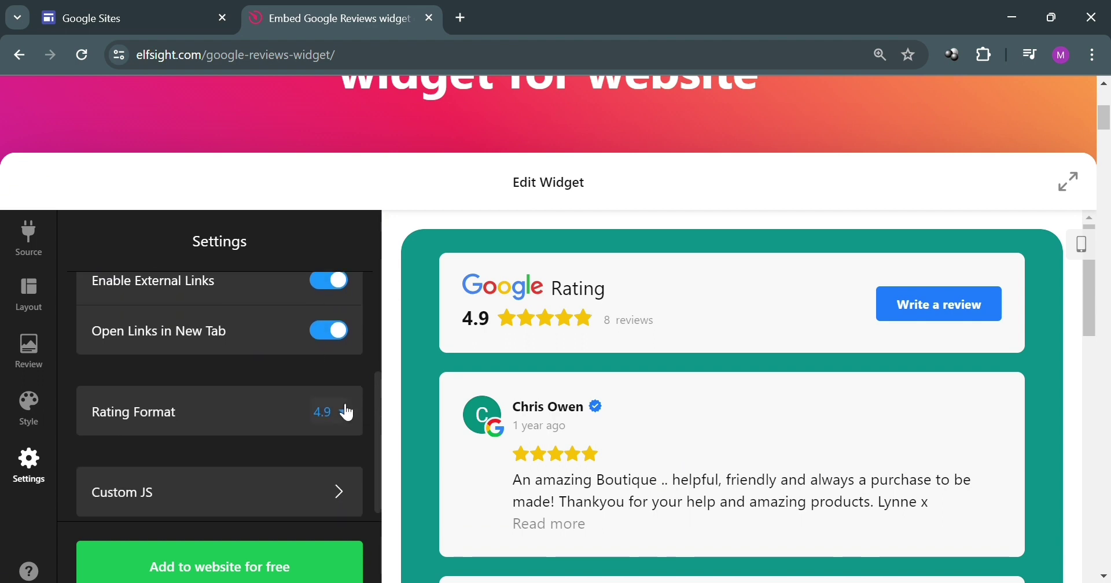
scroll(347, 413, down, 1)
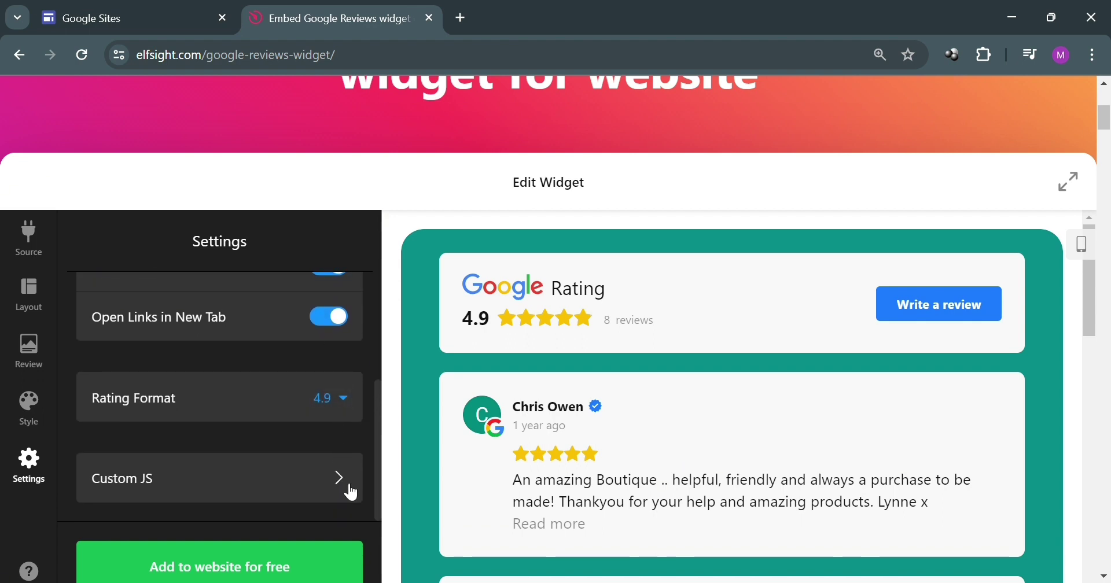
click(348, 400)
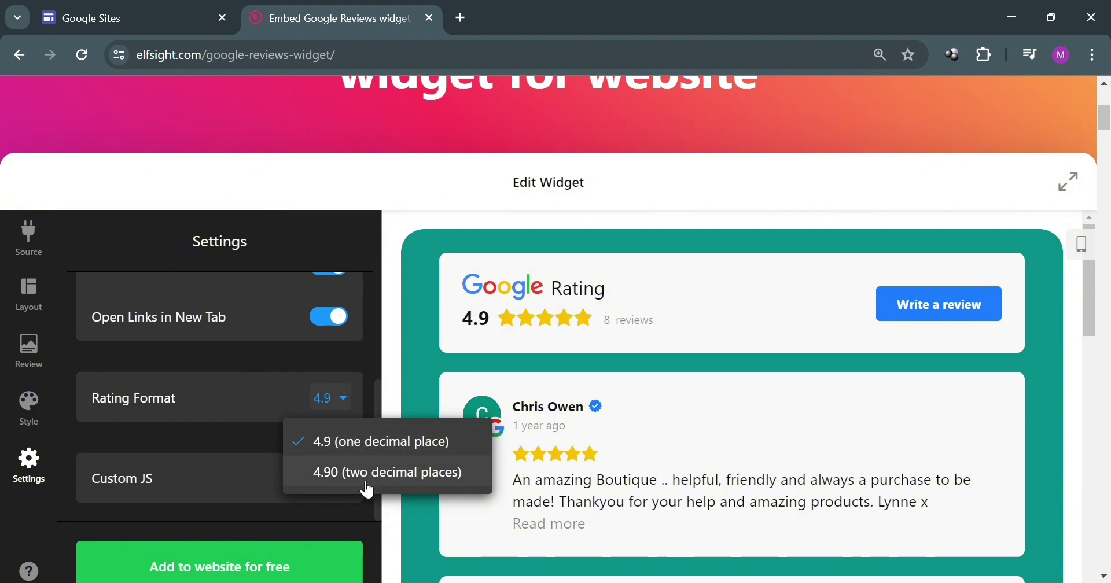
click(366, 484)
click(351, 409)
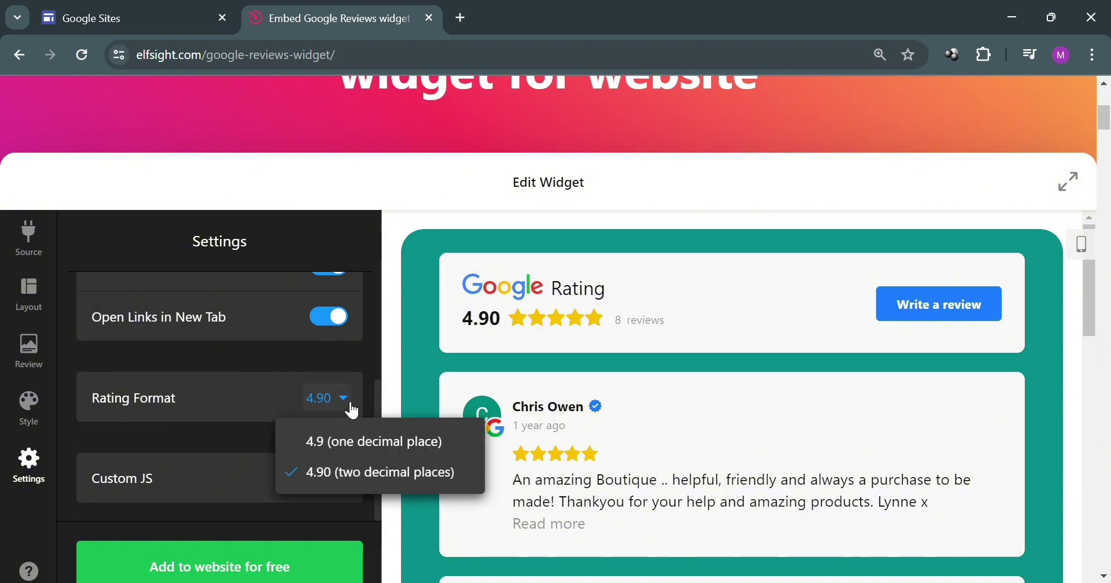
click(359, 443)
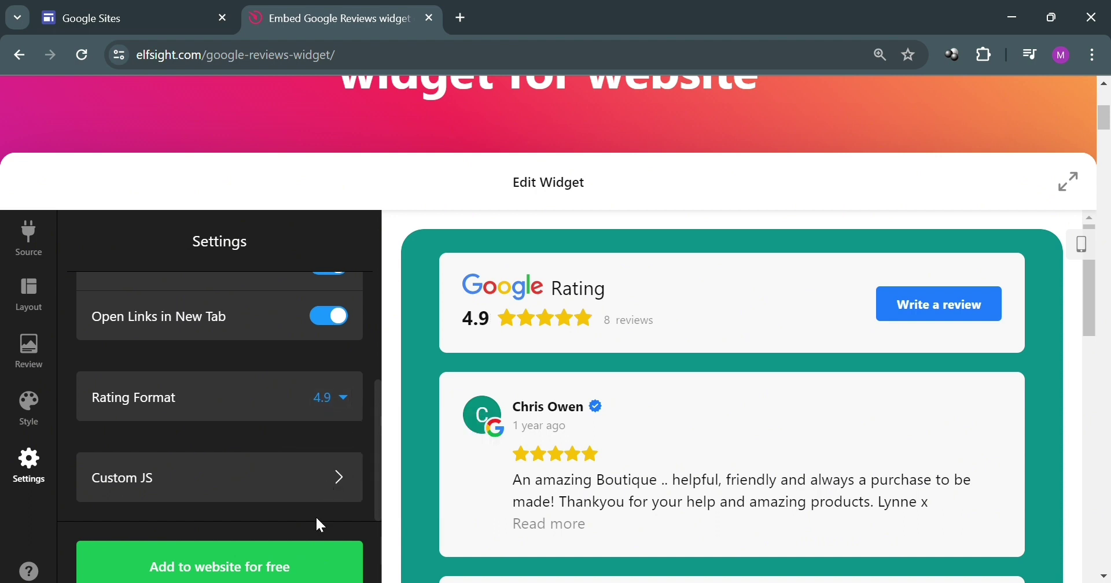
scroll(421, 412, down, 2)
scroll(416, 407, down, 2)
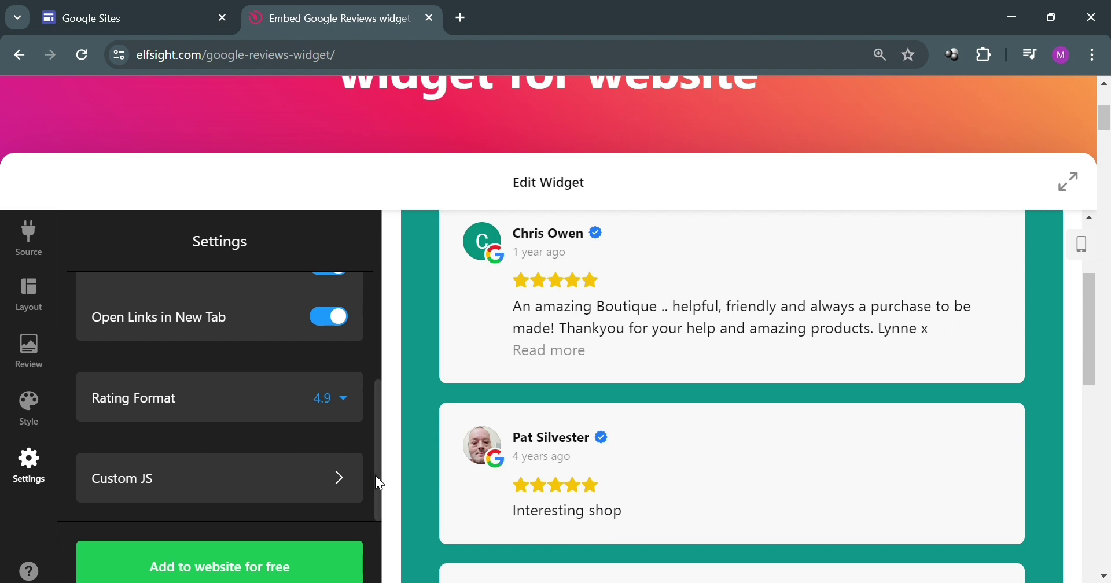
Step: Publish the widget via 'Add to website for free' and select the Free plan
click(302, 565)
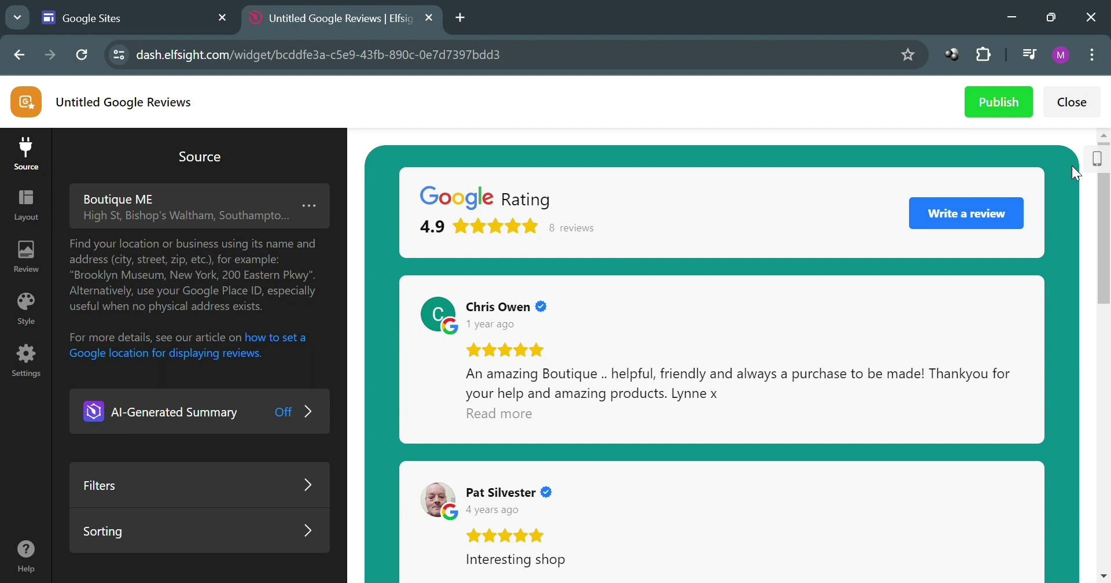
click(1018, 114)
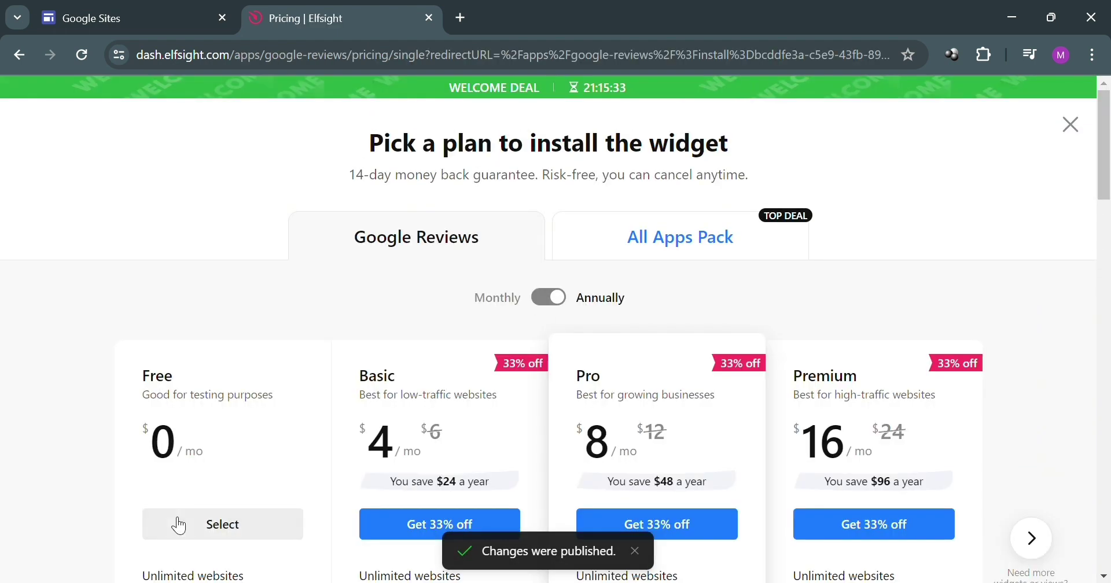
scroll(524, 334, down, 3)
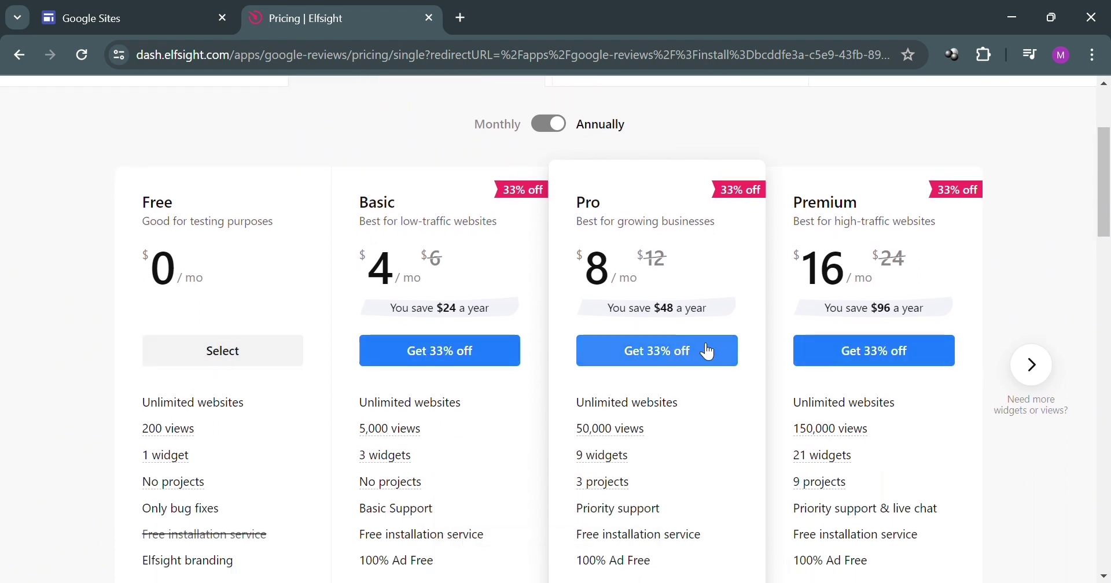
scroll(708, 351, down, 2)
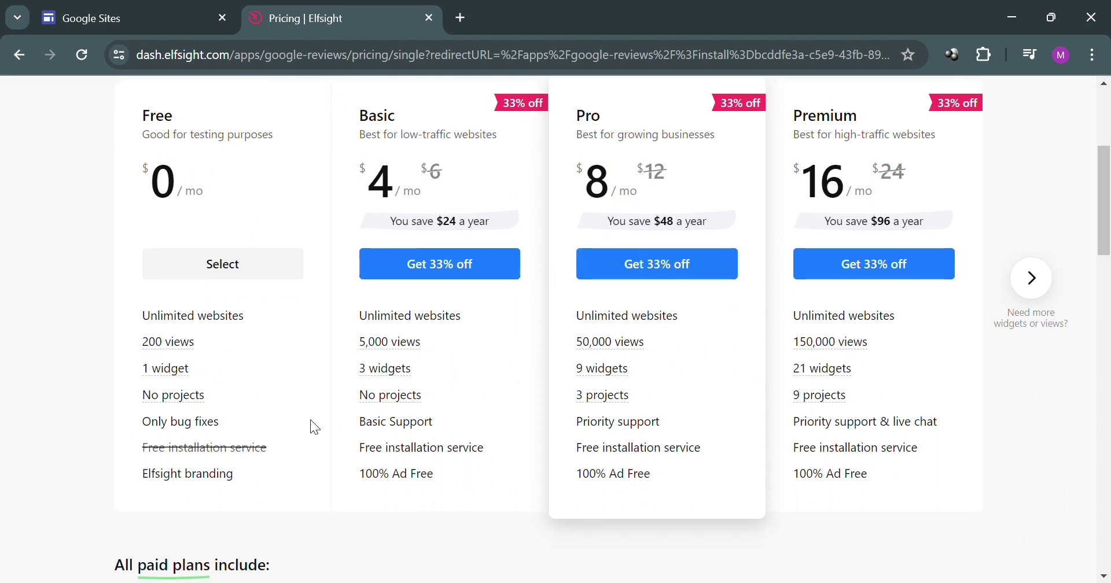
scroll(272, 401, up, 2)
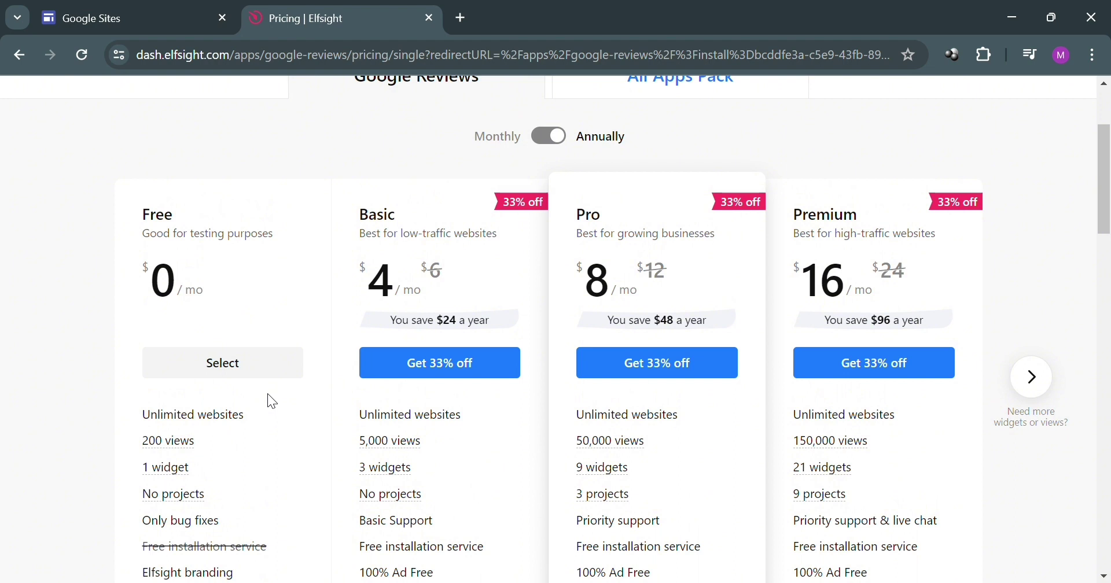
scroll(267, 395, down, 1)
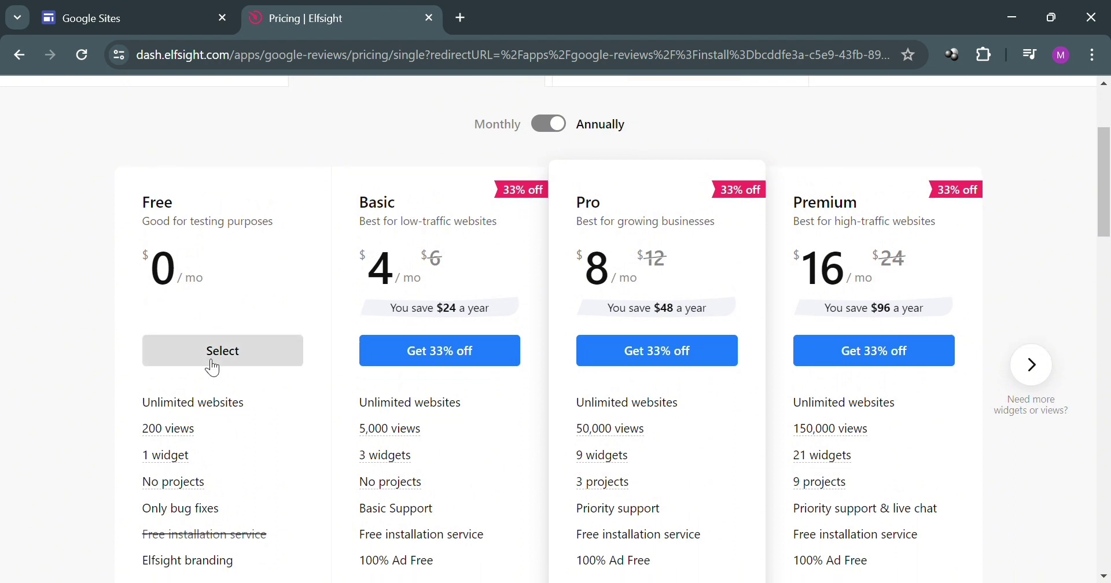
click(213, 367)
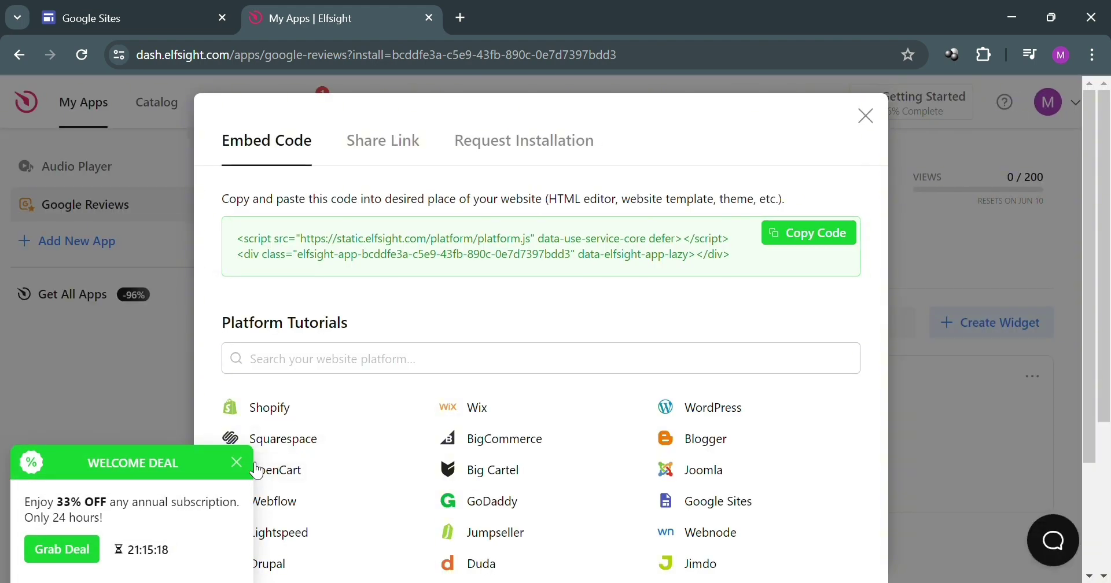
Step: Dismiss the Welcome Deal offer, check Share Link and Request Installation, and copy the widget's embed code
click(236, 462)
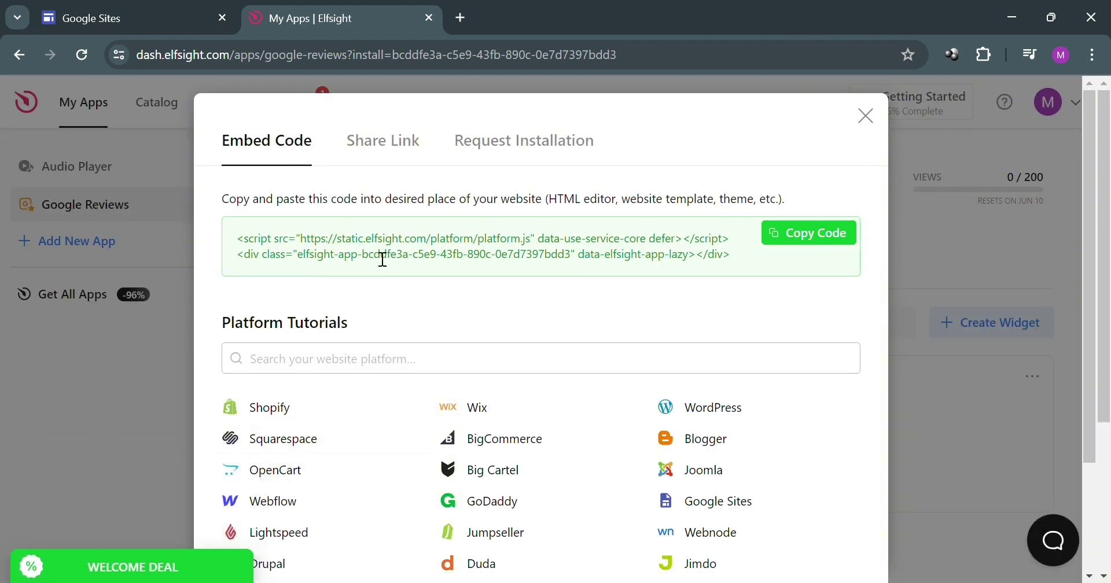
click(398, 149)
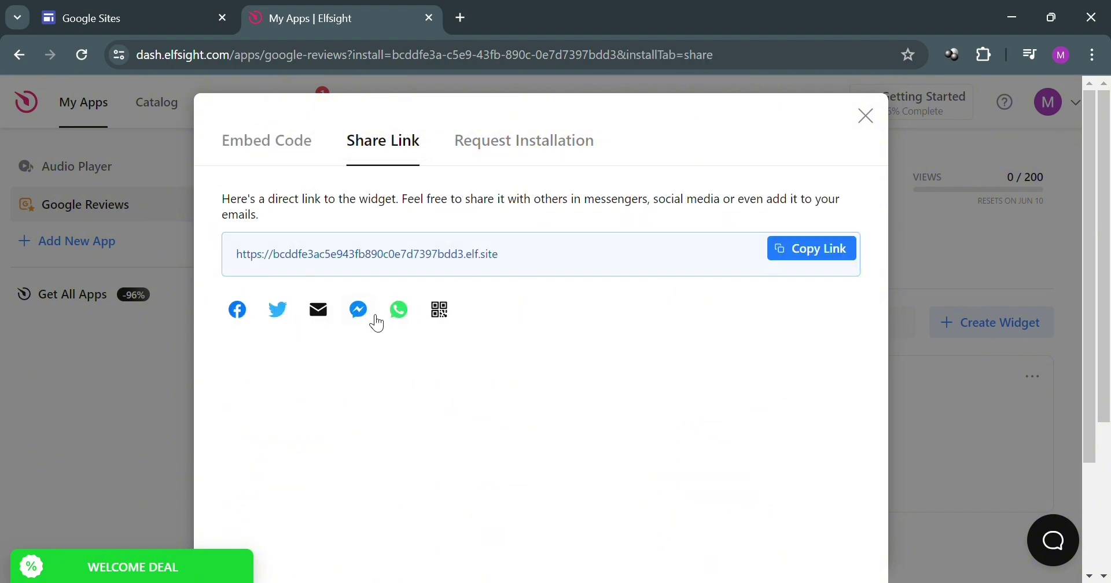
click(531, 142)
click(289, 142)
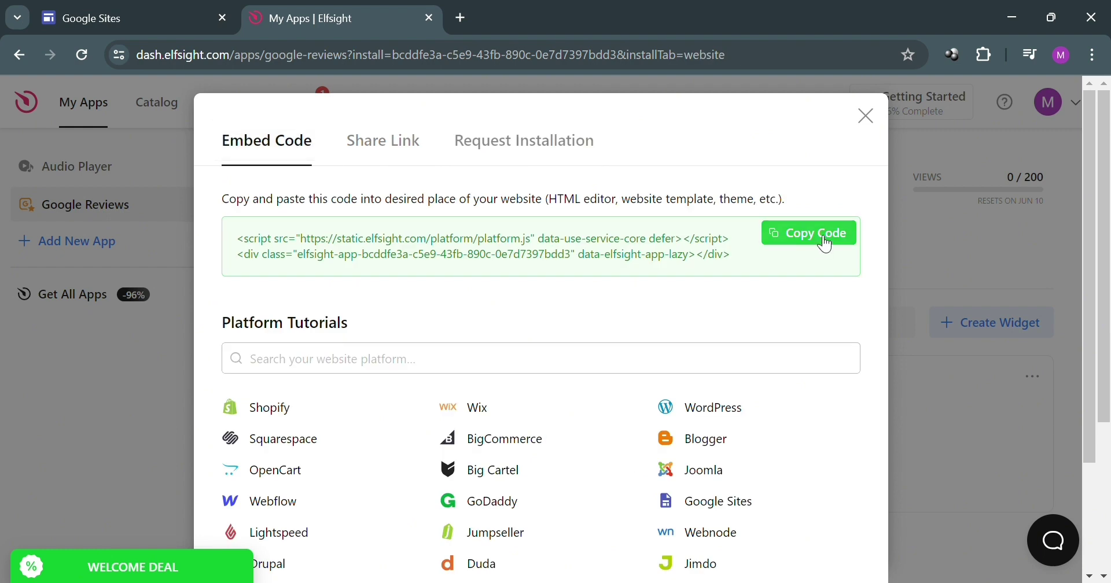
click(828, 245)
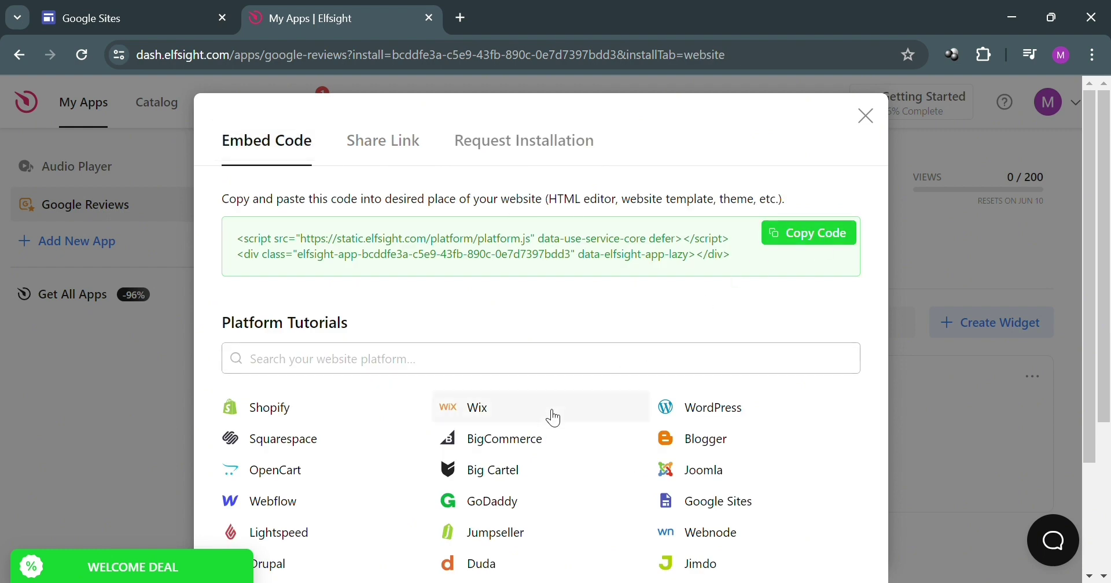
Step: Return to the Google Sites start page with its new-site templates
scroll(551, 414, down, 3)
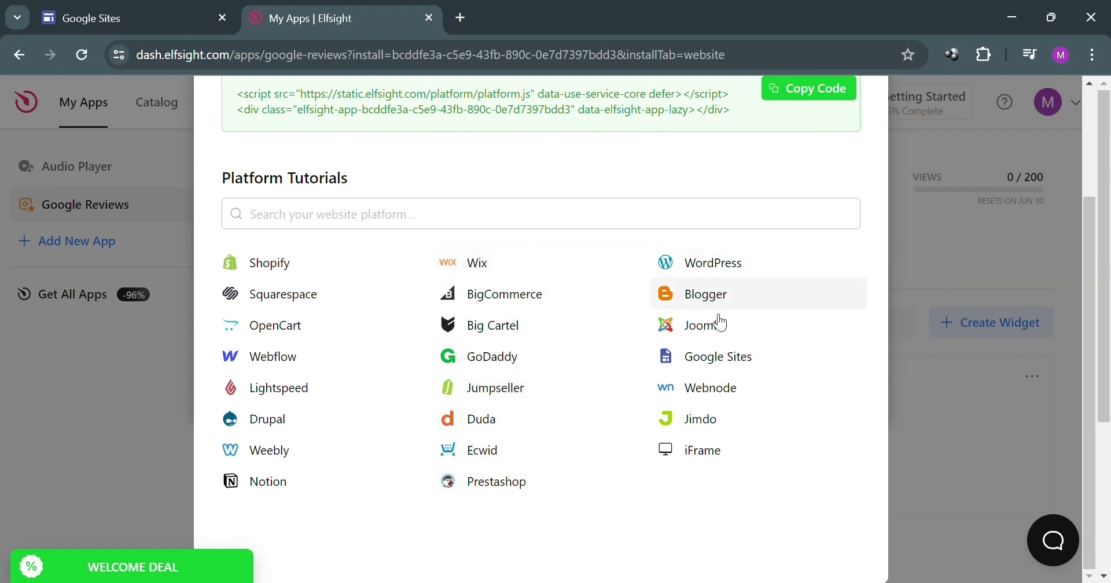
scroll(331, 323, up, 3)
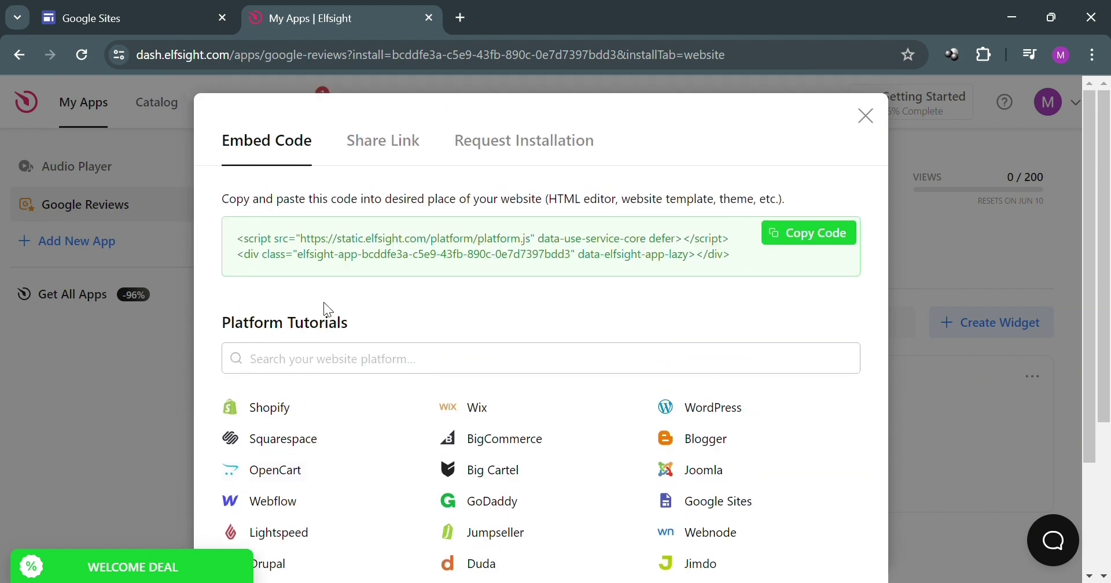
click(129, 10)
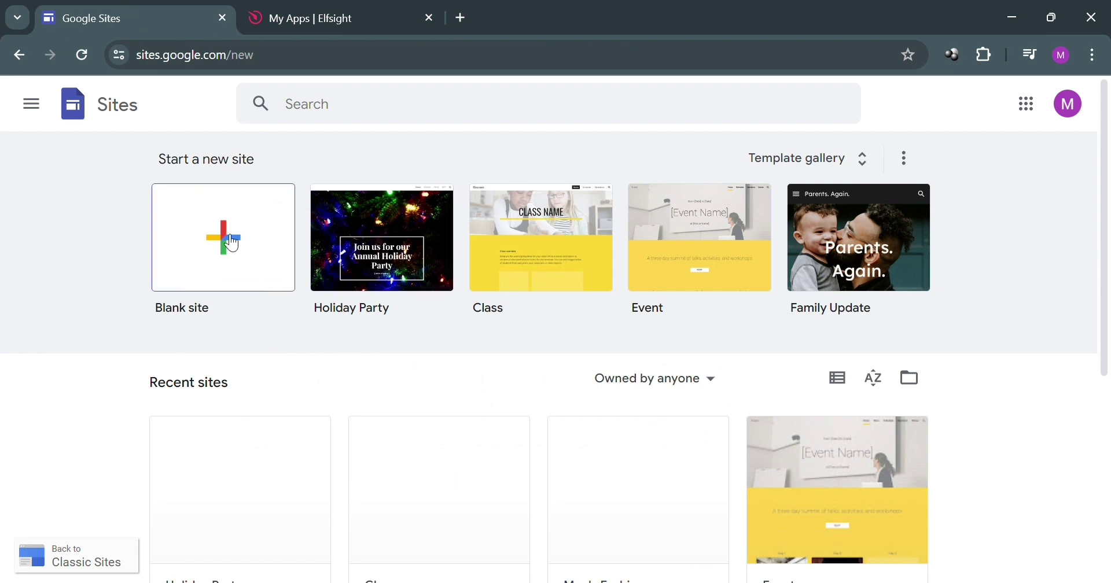
Step: Browse the full Template gallery and start a site from the Small business Restaurant template
click(856, 159)
scroll(658, 219, down, 10)
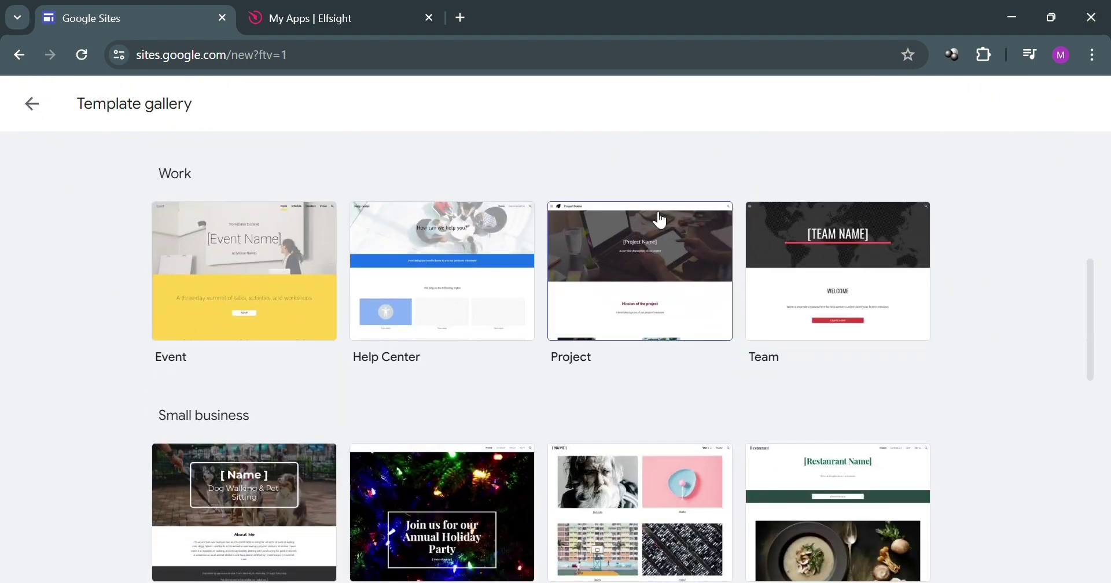
scroll(625, 243, down, 3)
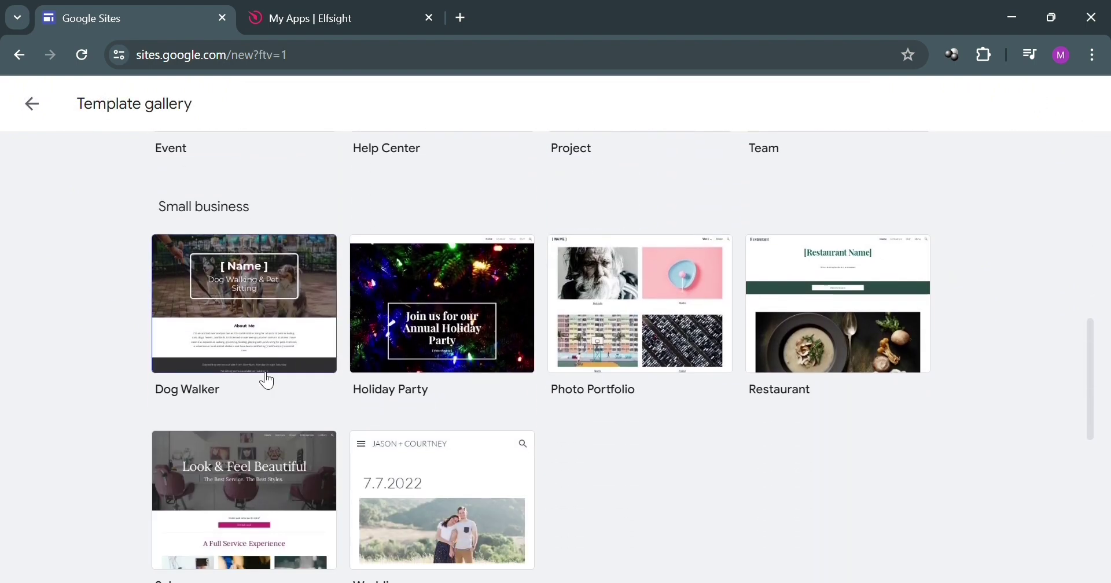
scroll(325, 360, down, 3)
scroll(467, 335, down, 2)
scroll(471, 338, down, 5)
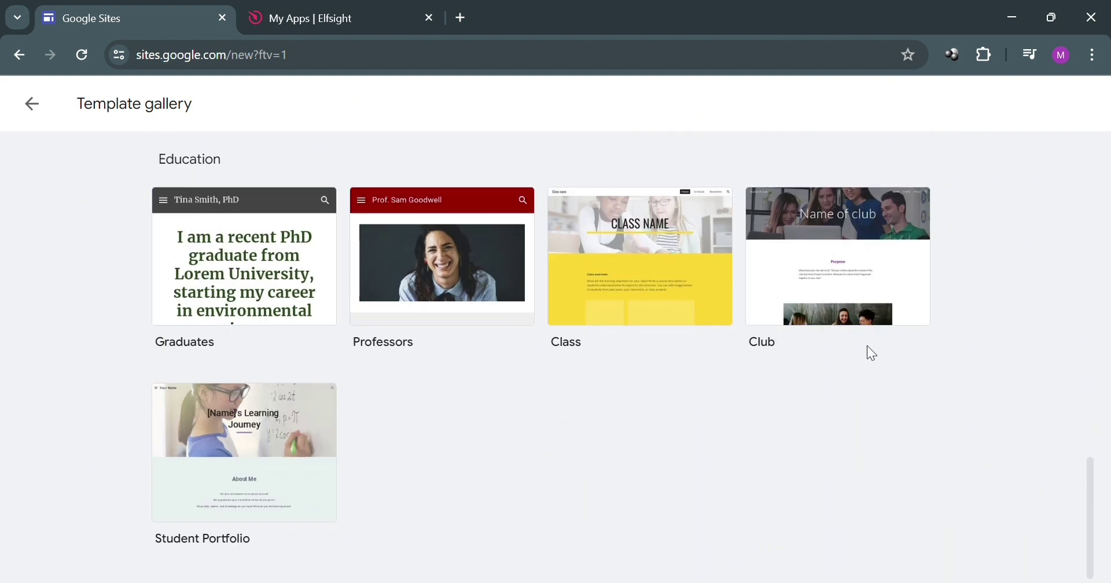
scroll(515, 412, up, 4)
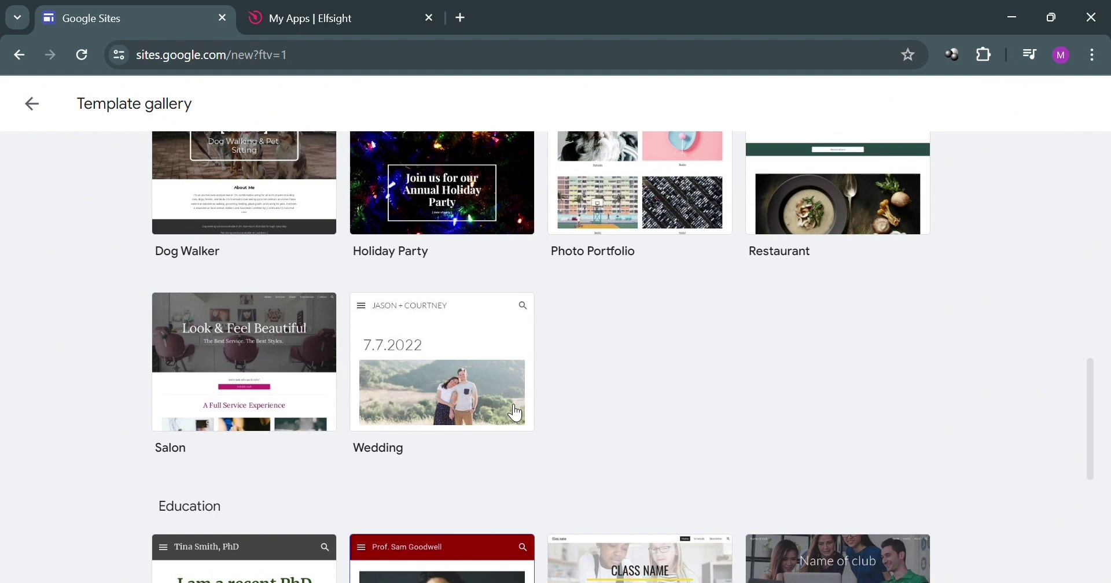
scroll(806, 311, up, 5)
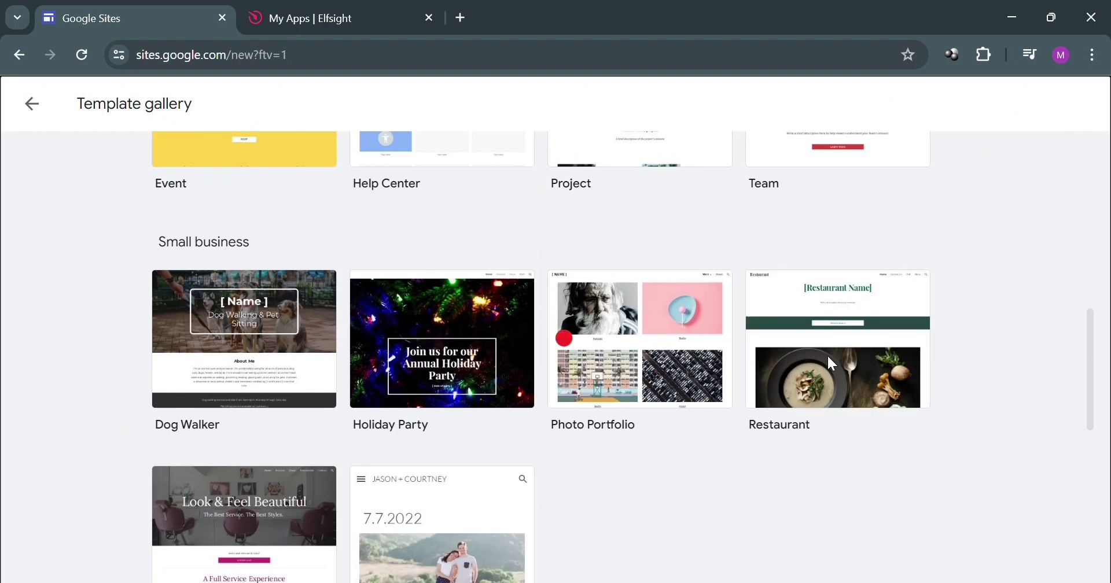
click(827, 354)
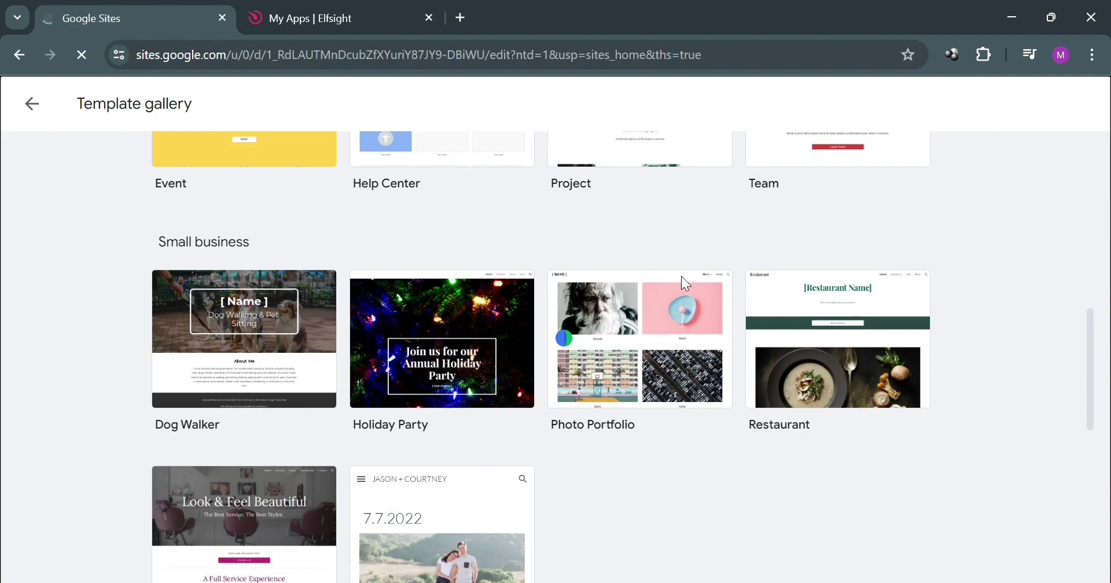
Step: Scroll the new Restaurant site to its footer, then back up to the blank section below the green band
scroll(589, 400, down, 12)
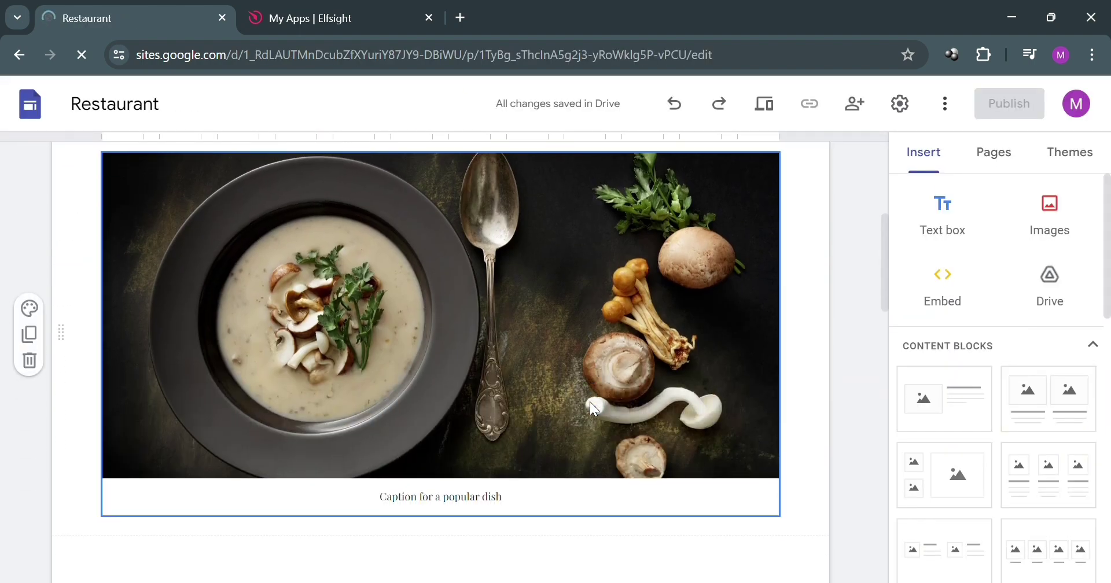
scroll(600, 411, down, 10)
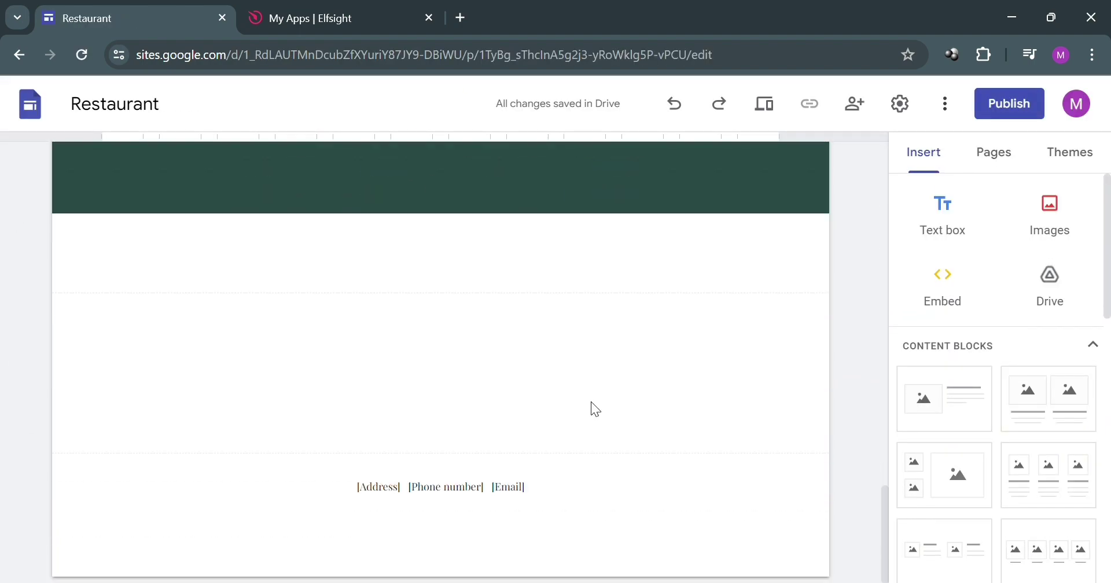
scroll(592, 402, up, 2)
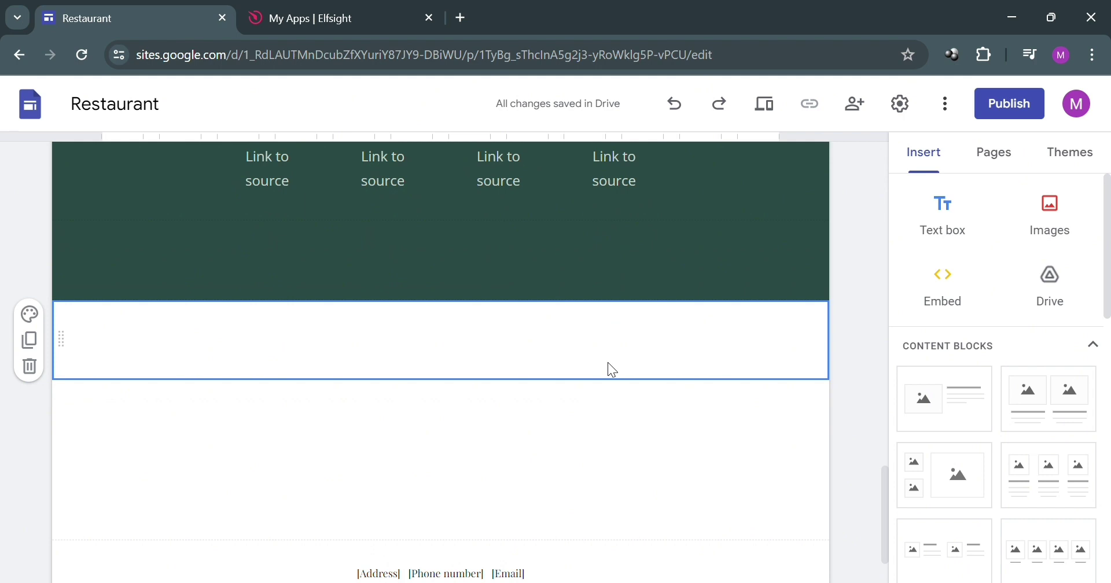
Step: Paste the copied Elfsight code as an Embed code block and insert it on the Restaurant page
click(946, 286)
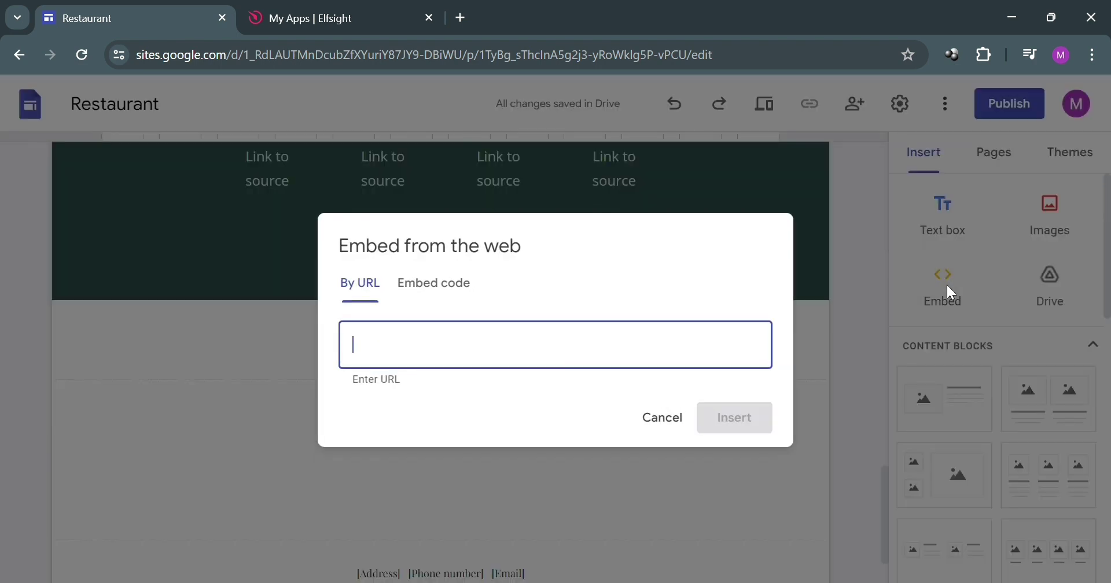
click(440, 294)
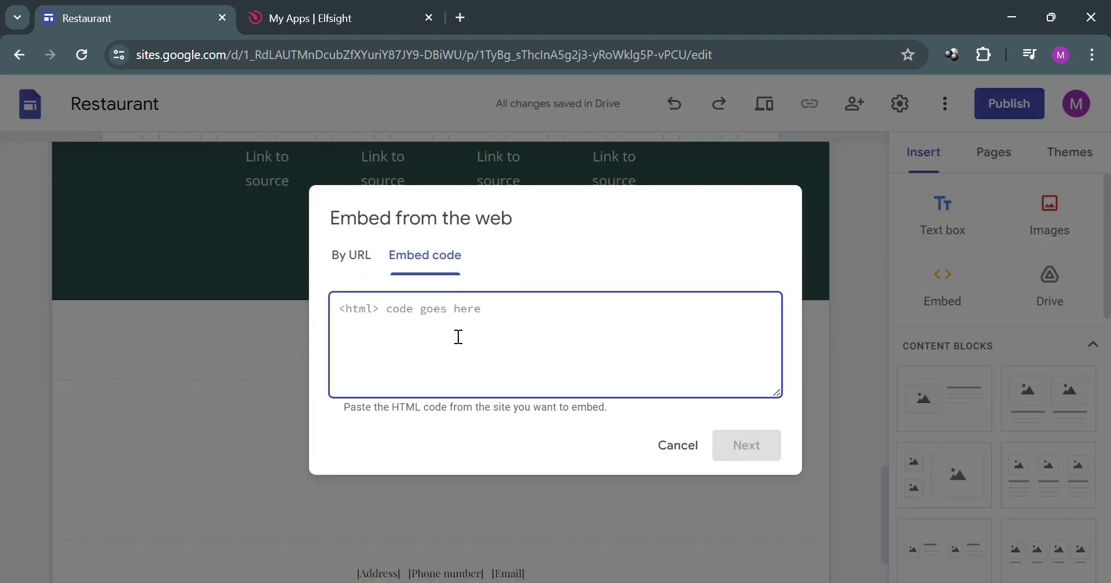
key(ctrl+v)
click(770, 450)
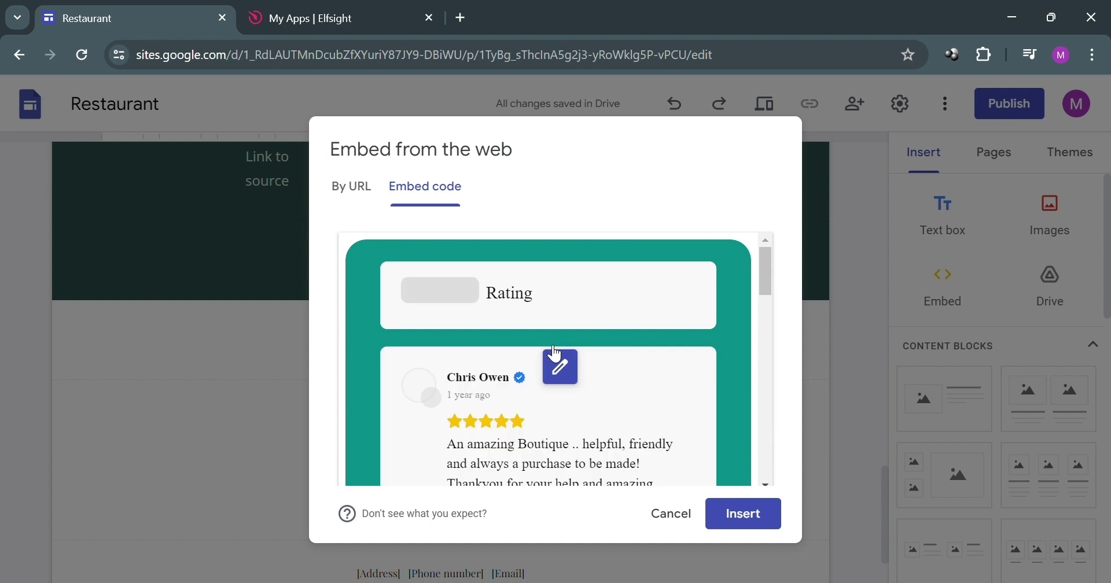
click(751, 517)
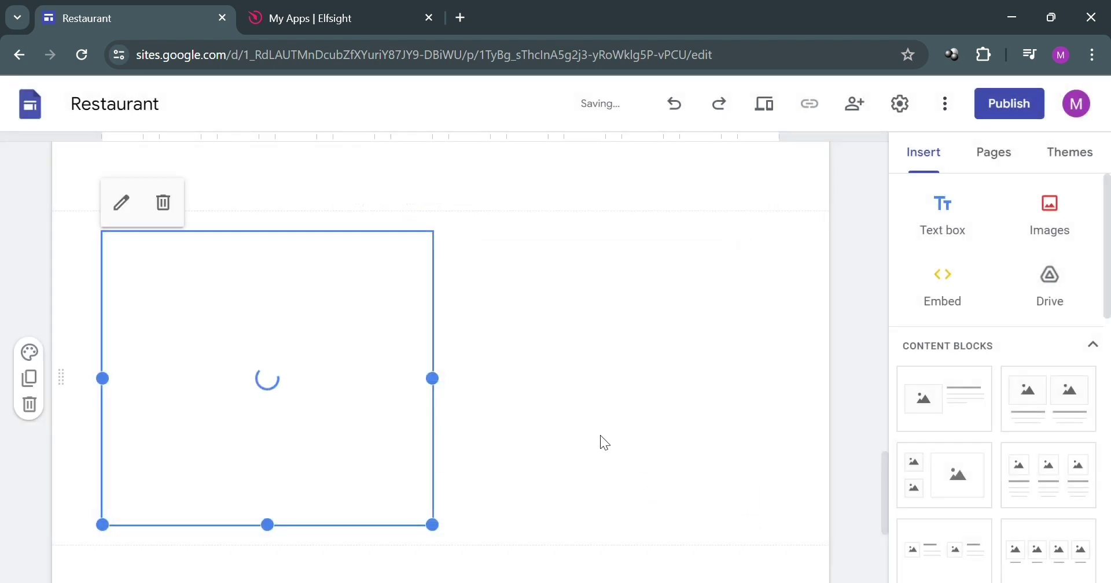
Step: Widen the reviews embed to full content width and stretch its bottom edge down toward the footer
drag(432, 379, 819, 355)
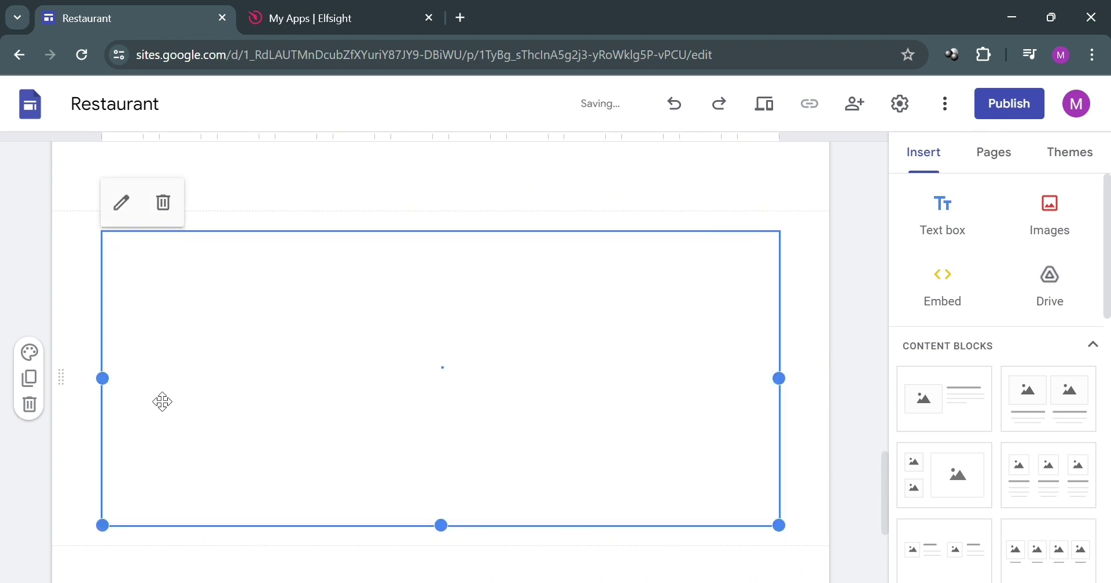
scroll(389, 327, down, 3)
drag(441, 360, 411, 459)
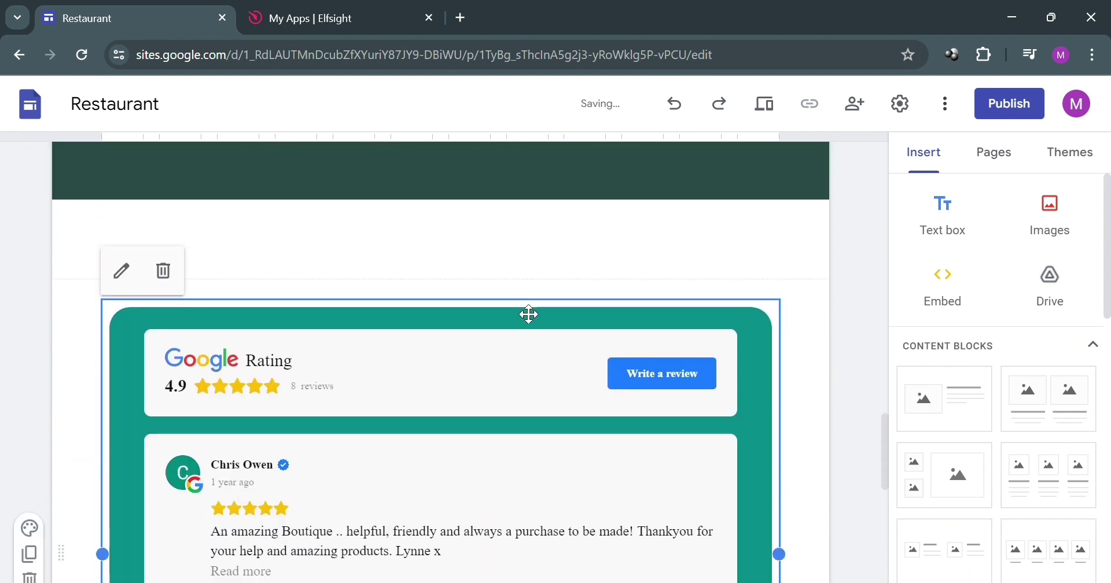
scroll(489, 394, down, 3)
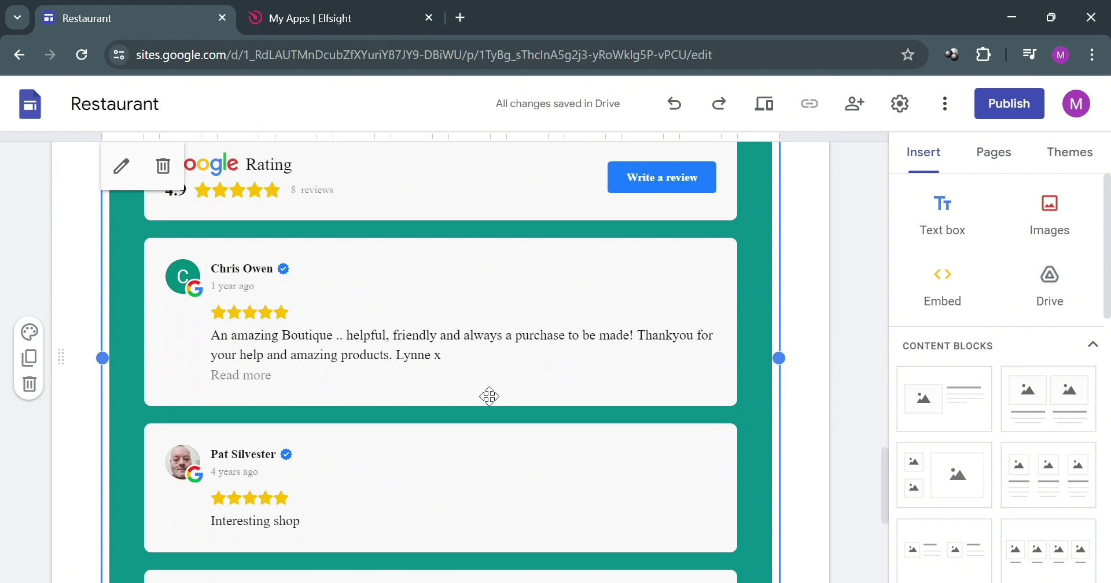
scroll(650, 365, down, 4)
scroll(650, 364, up, 1)
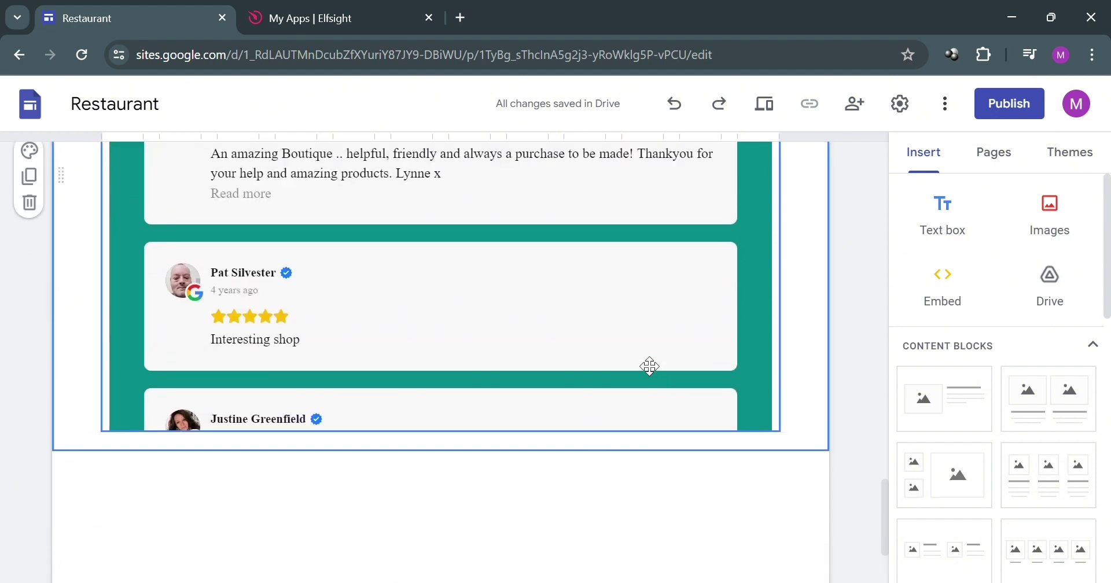
click(649, 366)
drag(472, 439, 440, 540)
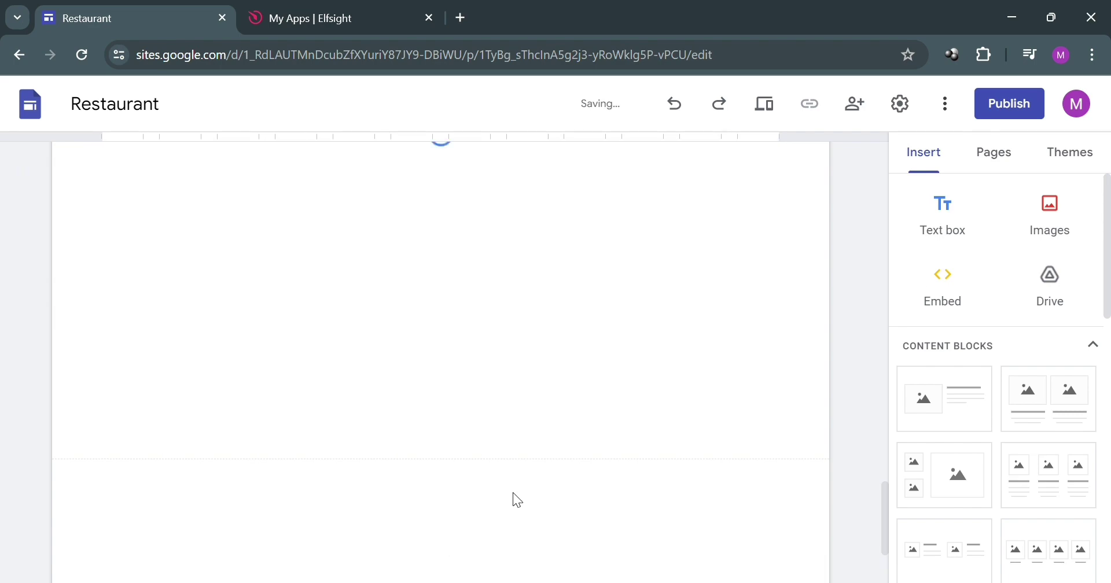
Step: Reposition the reviews embed within its section, then check the Pages list and return to Insert
scroll(672, 337, up, 2)
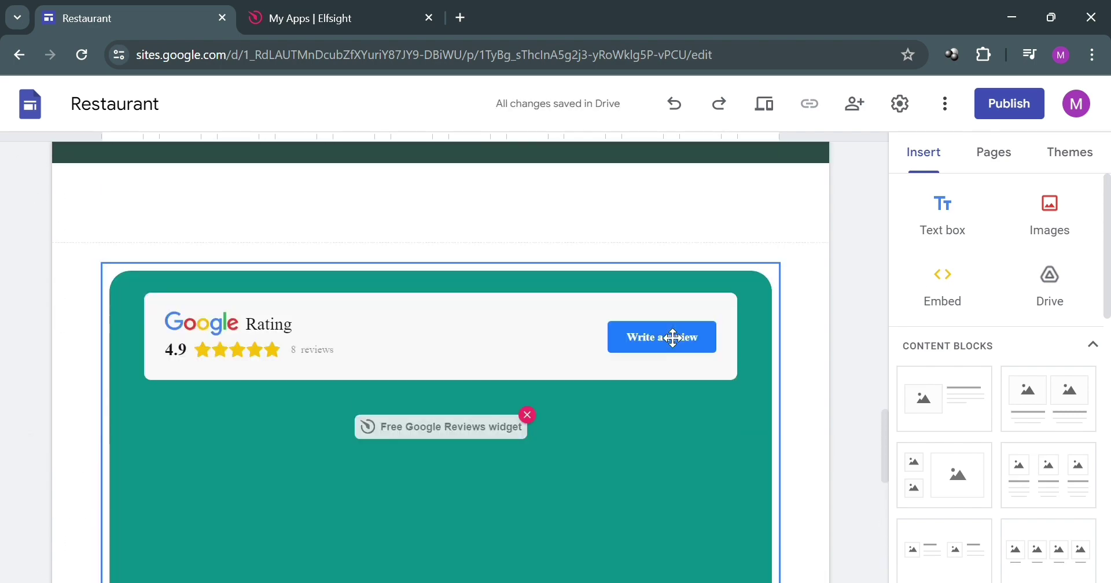
scroll(671, 338, down, 10)
scroll(565, 346, up, 6)
drag(565, 345, 507, 349)
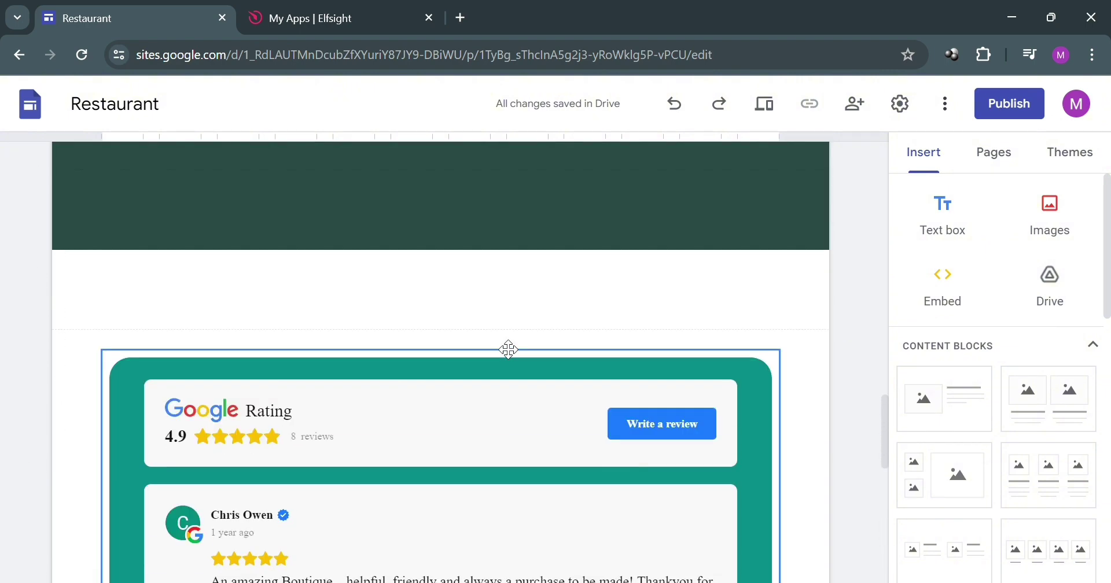
click(532, 322)
click(793, 339)
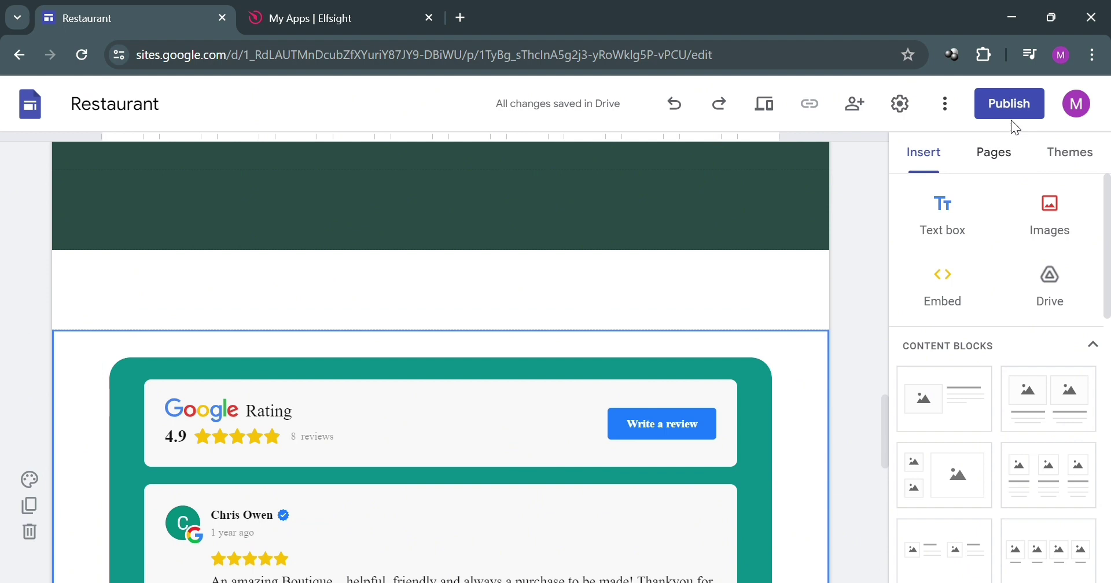
click(1000, 162)
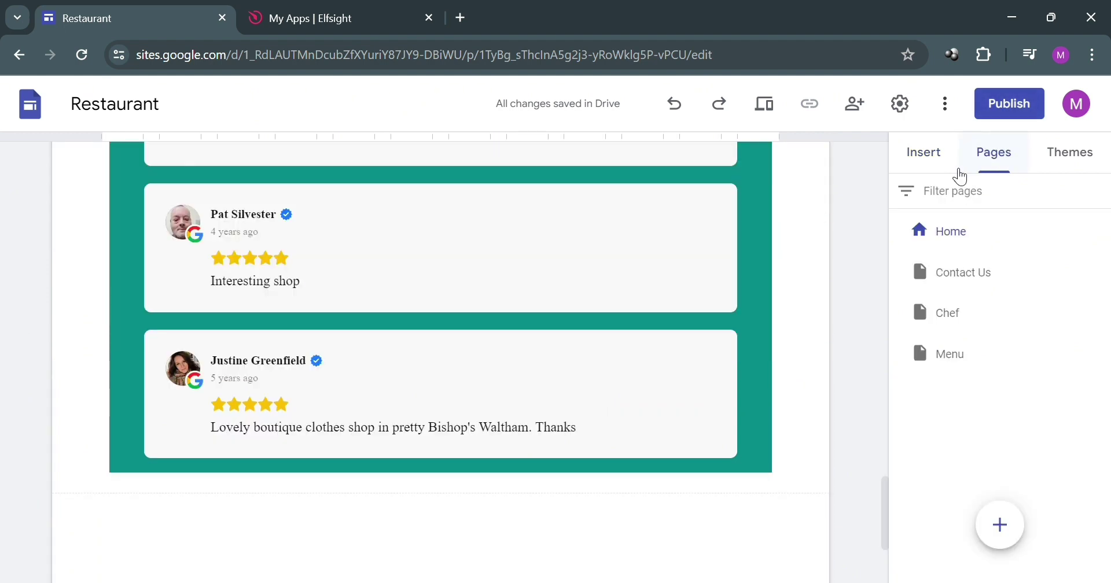
click(917, 168)
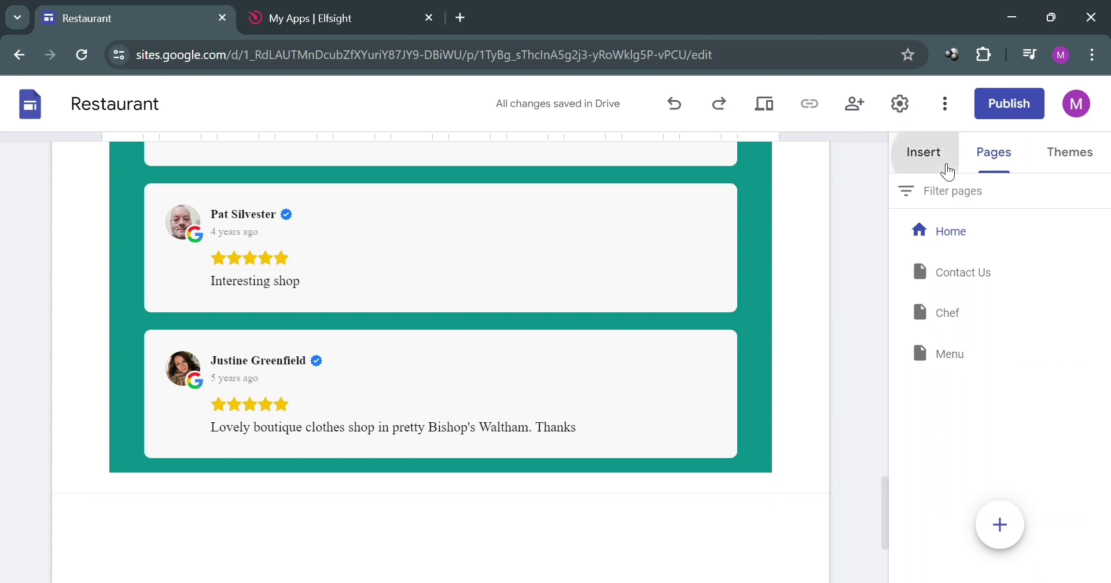
Step: Publish the site at the web address 'sbjkaj' and copy its published site link
click(1026, 119)
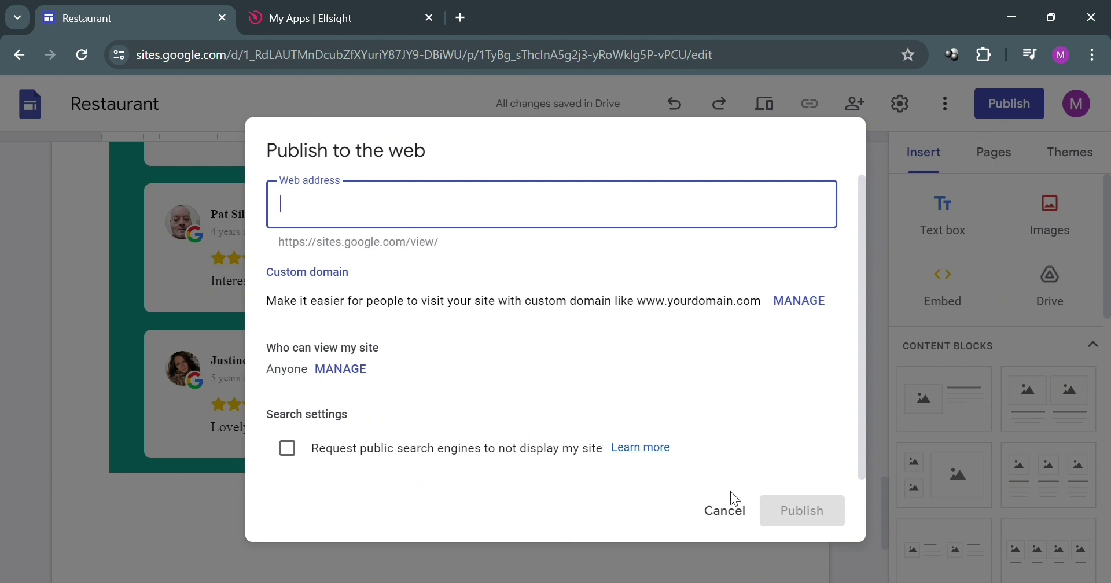
text(sb)
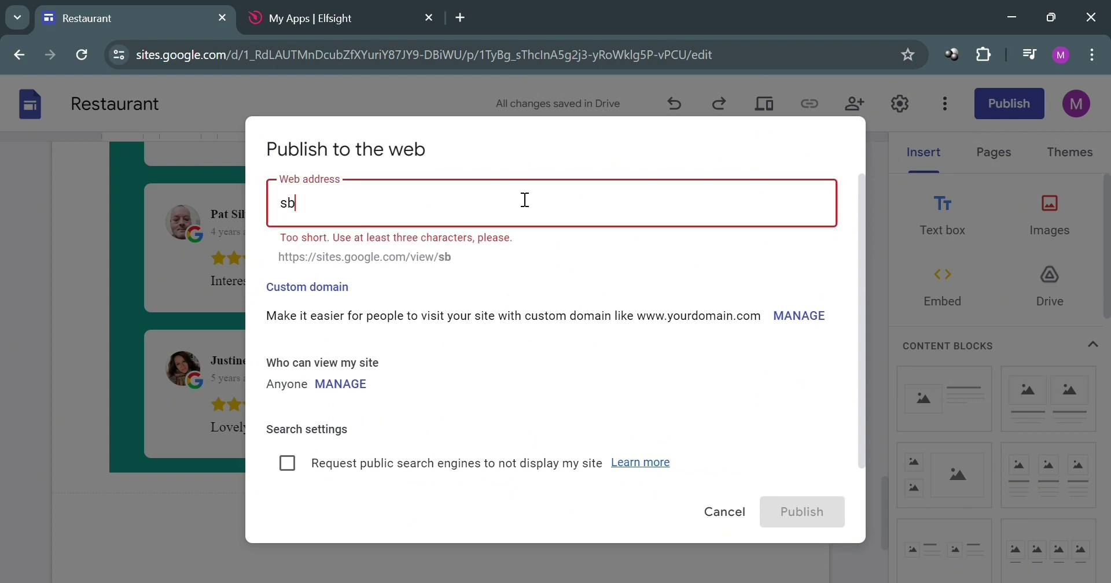
text(jkaja,)
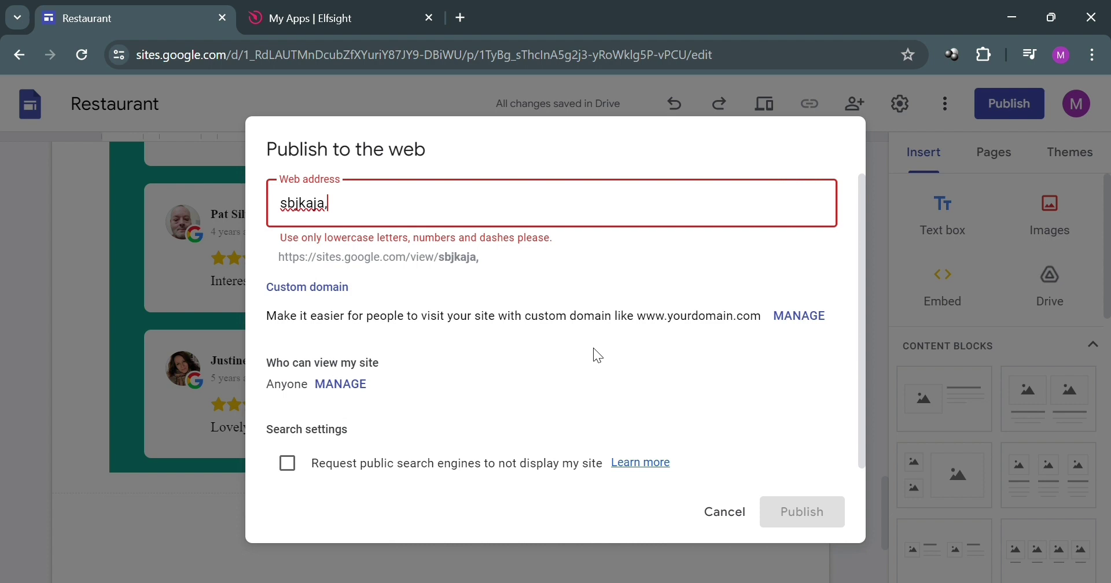
key(BackSpace)
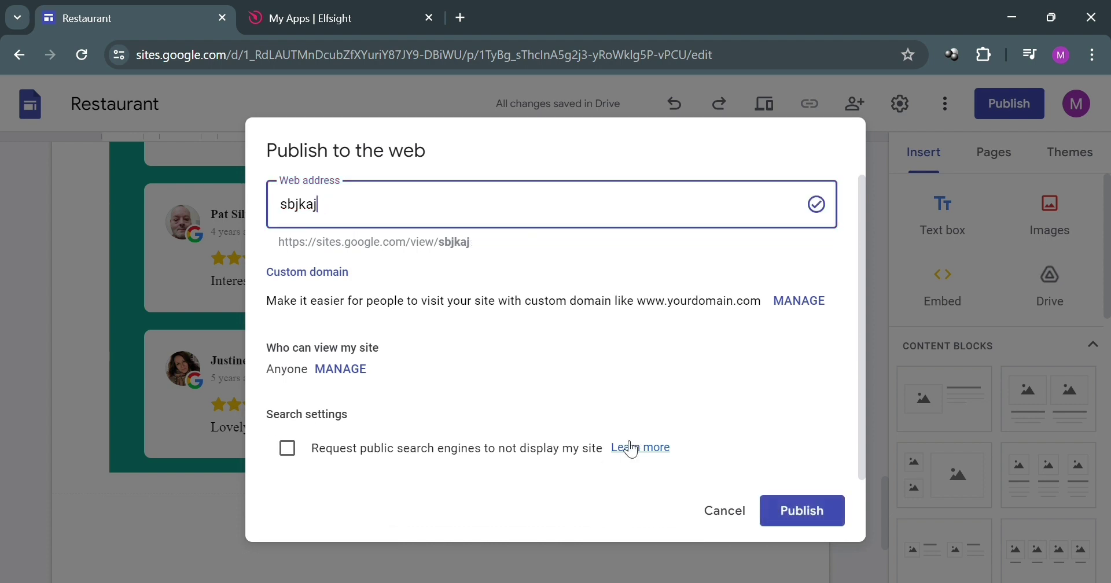
click(824, 511)
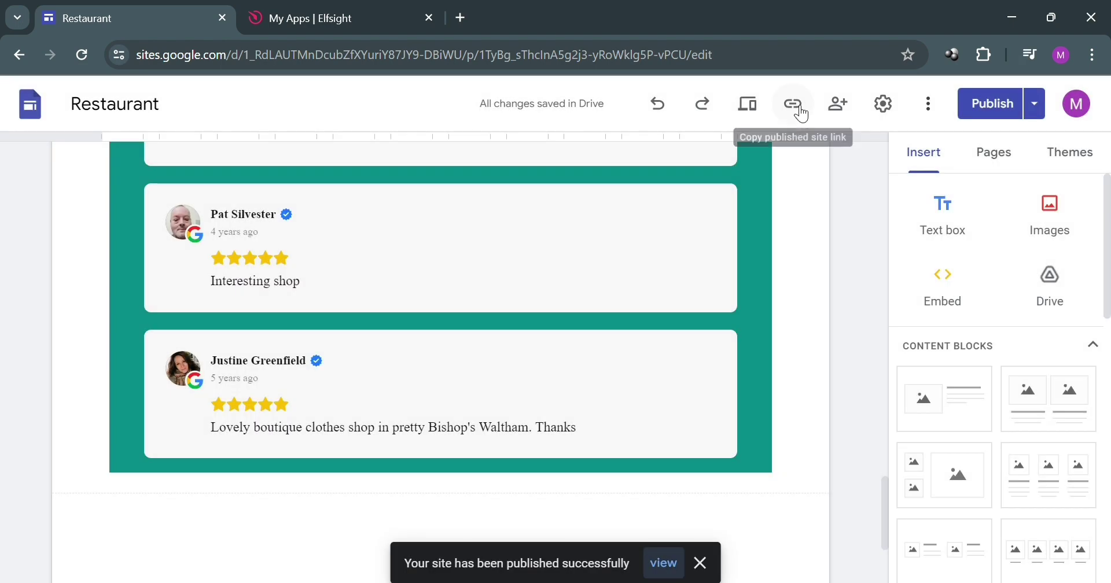
click(792, 105)
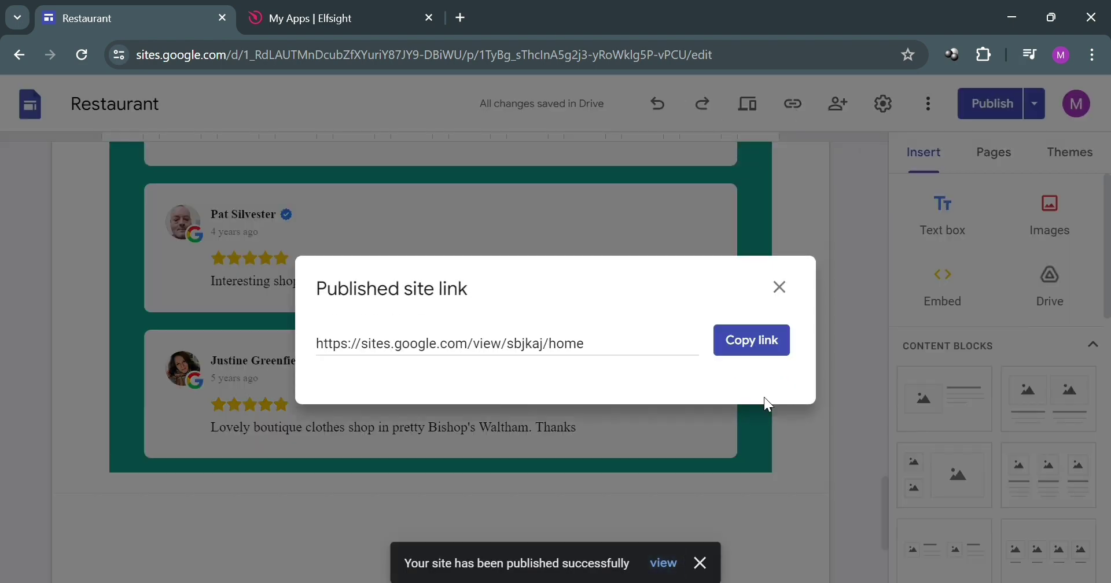
click(752, 341)
Step: Open the published sbjkaj site in a new tab via View published site after the pasted link 404s
click(461, 18)
key(ctrl+v)
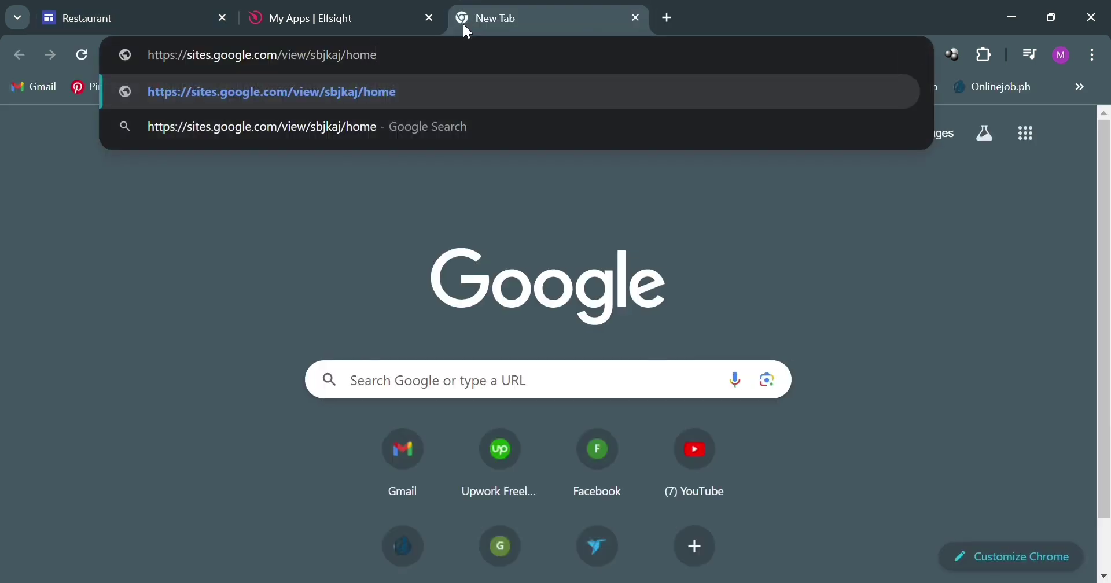
key(Return)
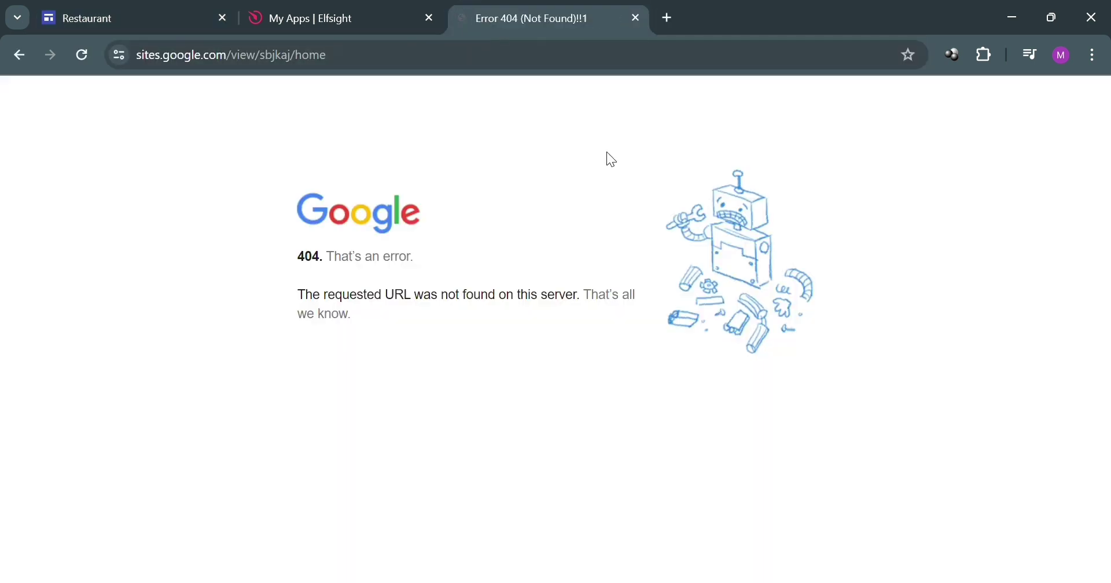
click(636, 18)
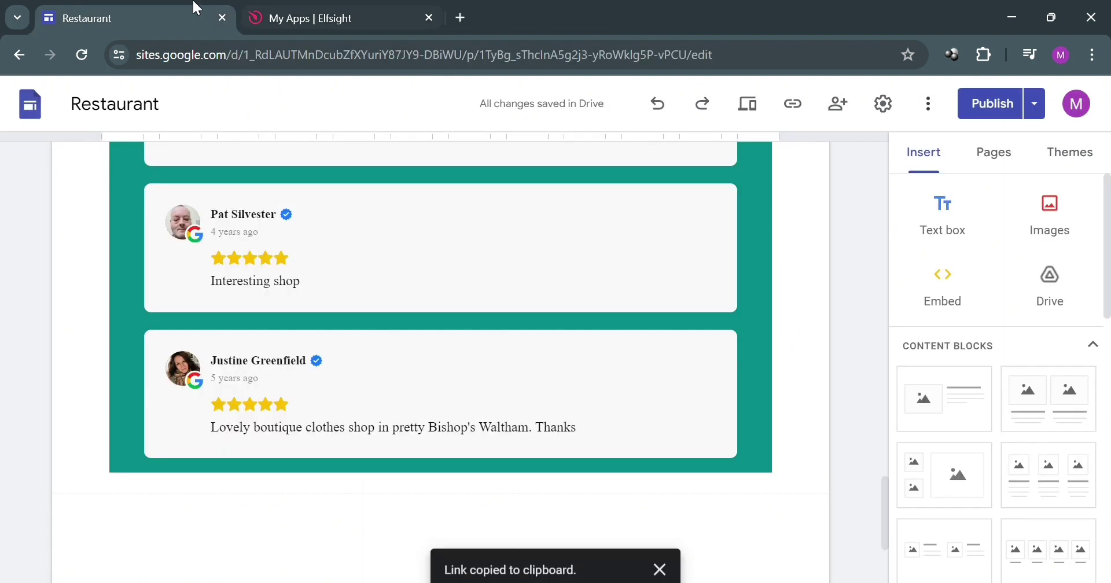
click(1036, 113)
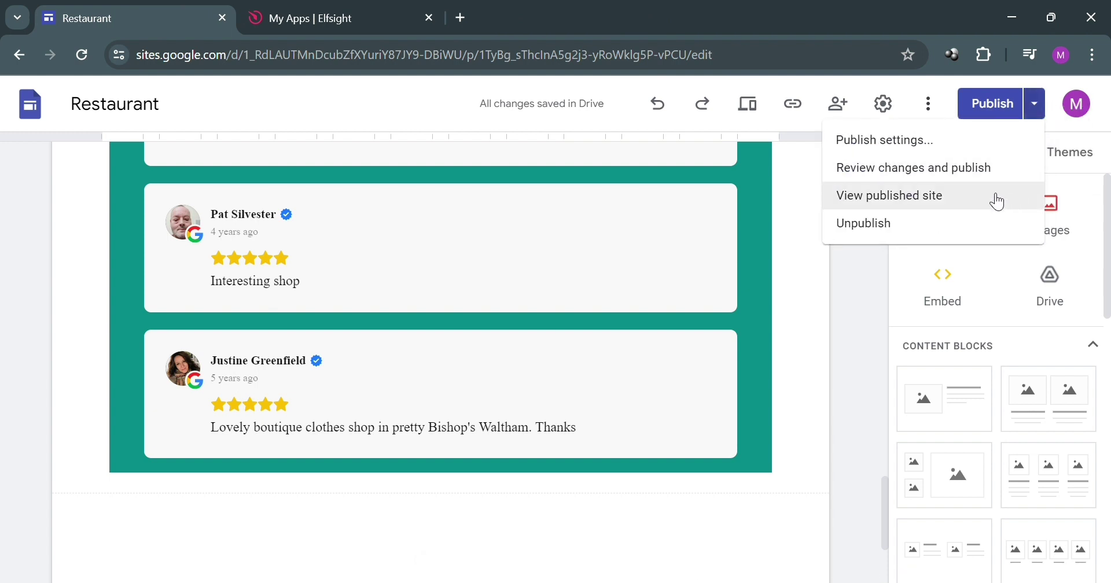
click(928, 196)
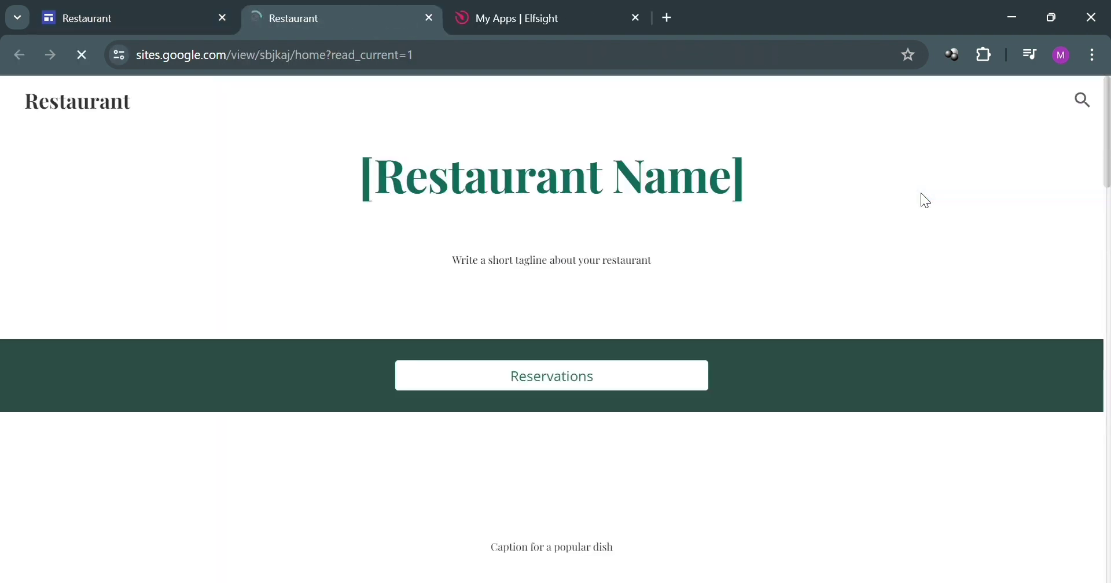
Step: Scroll the live site through the teal review cards and back to the 4.9 Google Rating header
scroll(654, 303, down, 15)
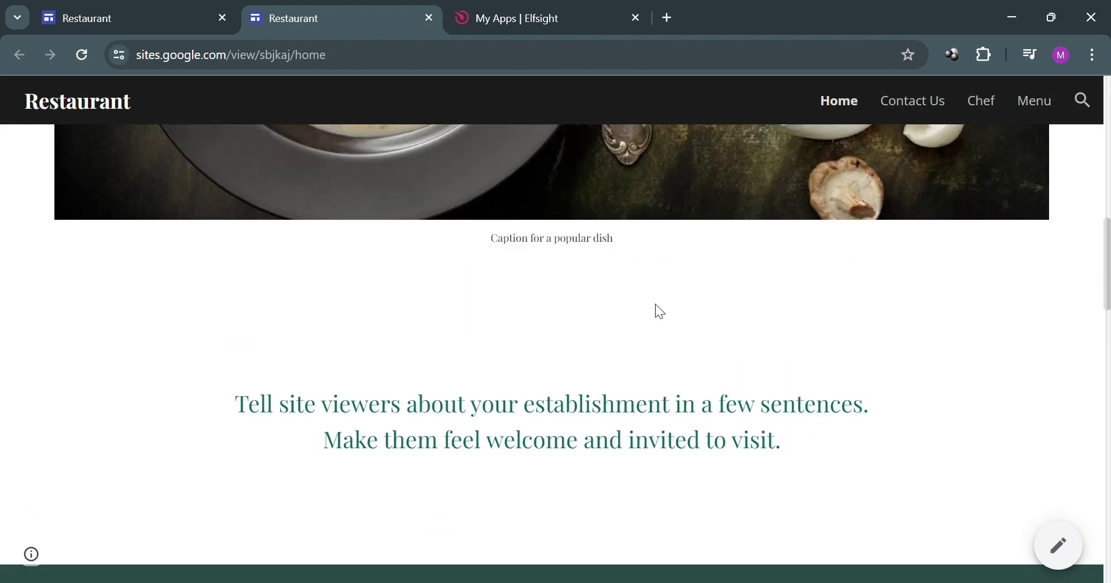
scroll(655, 306, down, 15)
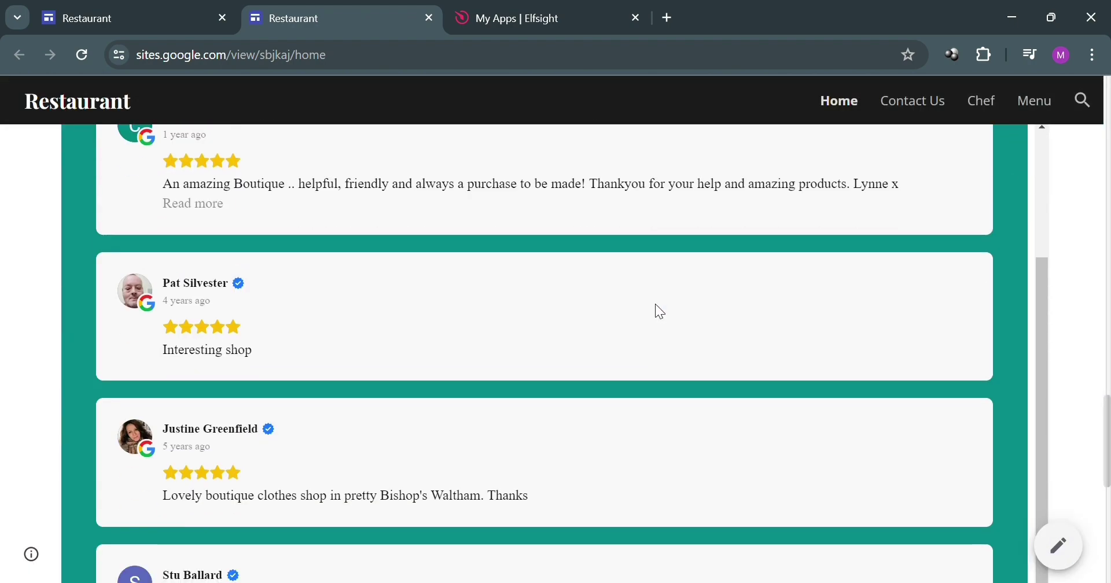
scroll(655, 305, up, 5)
scroll(655, 305, down, 5)
scroll(655, 305, up, 5)
scroll(990, 301, down, 7)
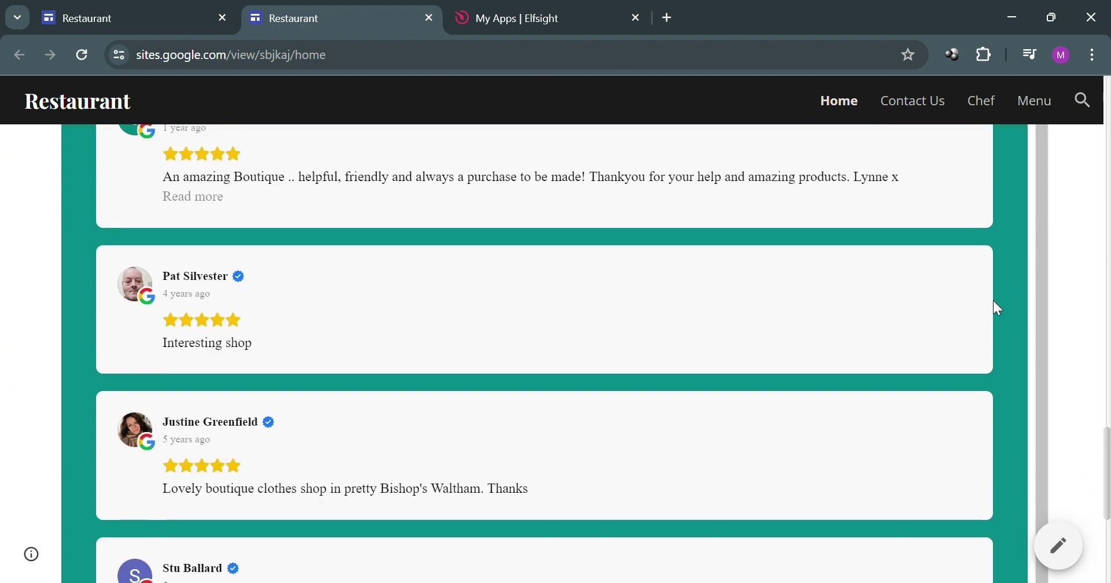
scroll(825, 316, down, 5)
scroll(876, 301, up, 3)
scroll(781, 305, down, 3)
scroll(752, 297, up, 4)
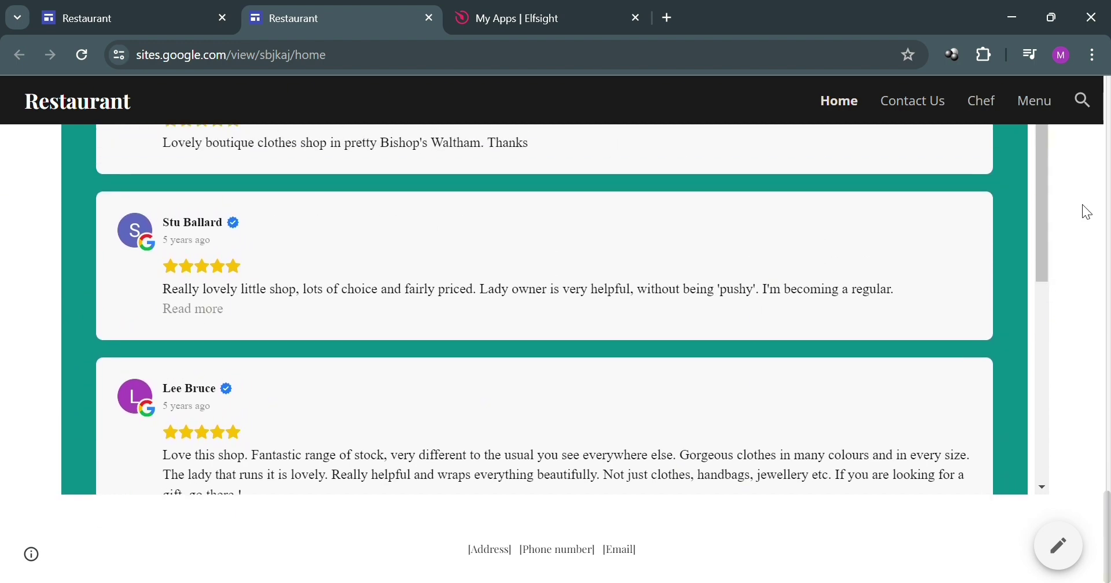
drag(1046, 280, 1054, 259)
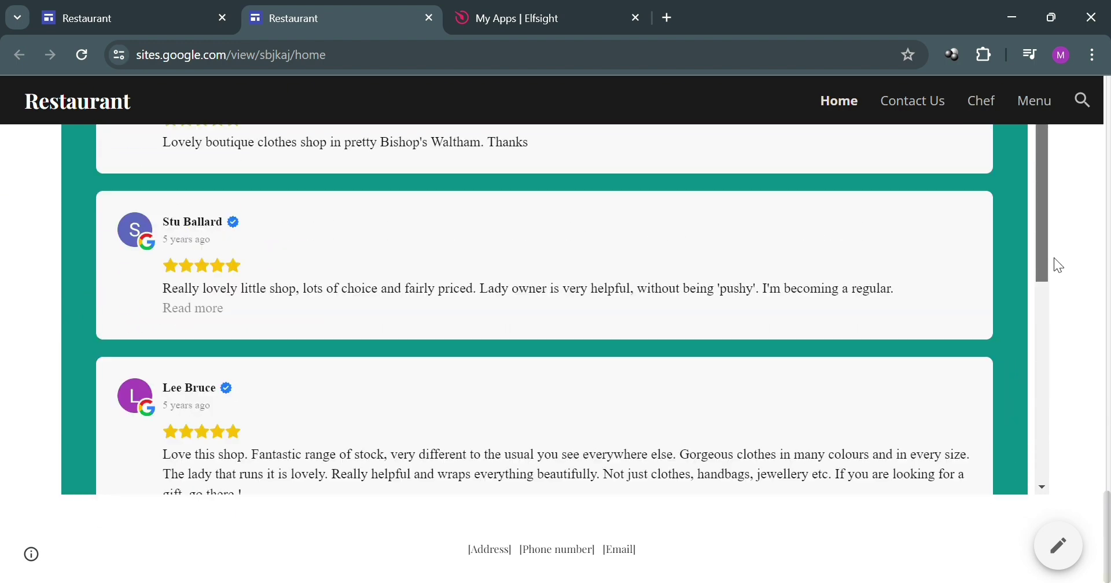
scroll(831, 250, up, 10)
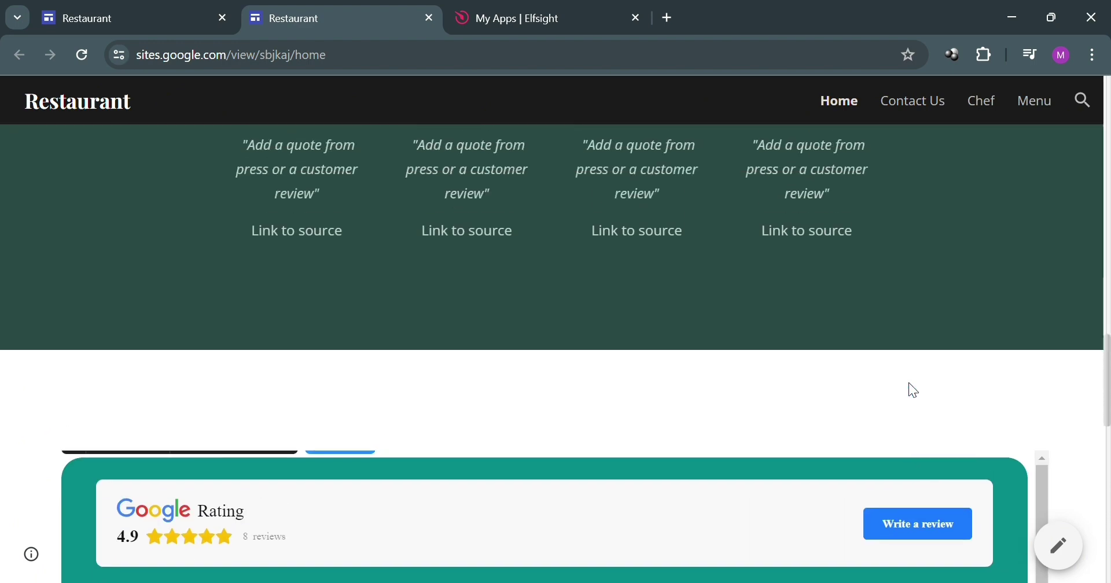
scroll(910, 389, down, 3)
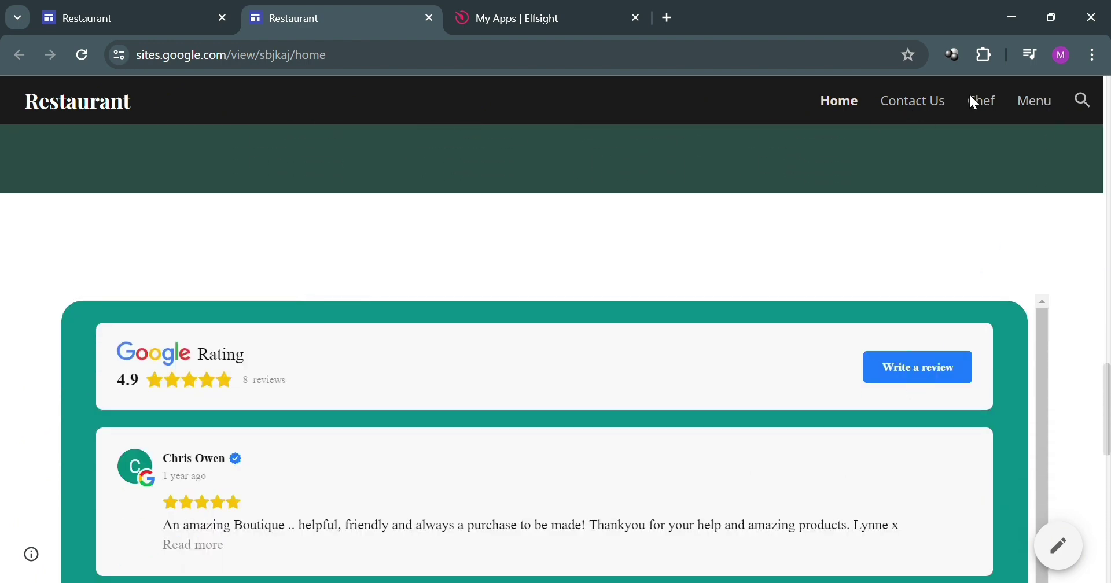